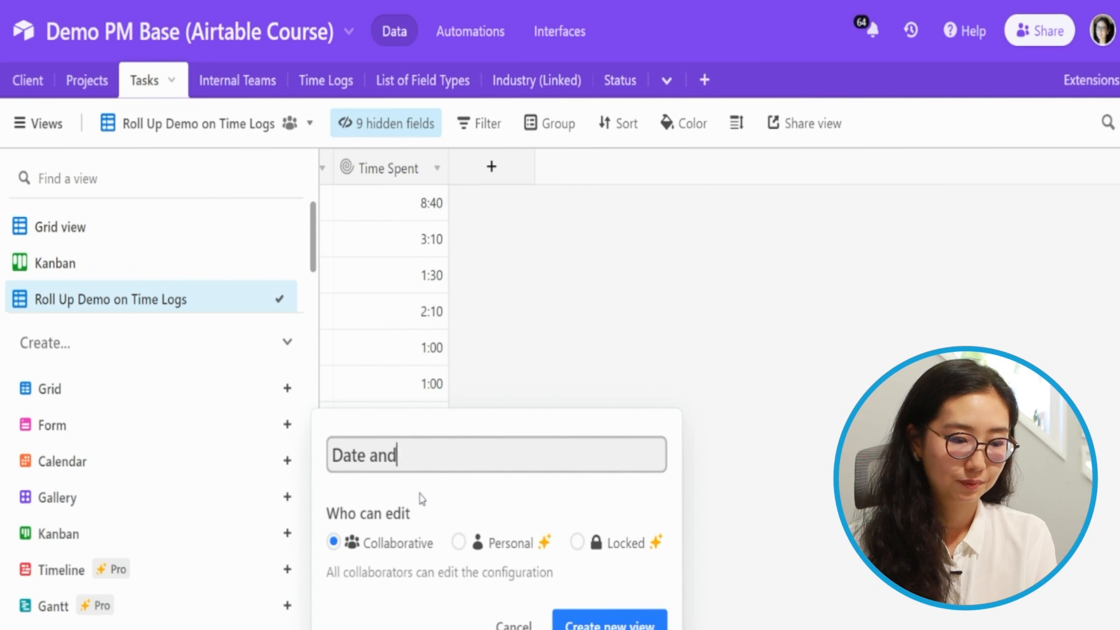
# - Name the new collaborative grid view "Date and Time Formula Demo" and create it
pyautogui.write('Formula')
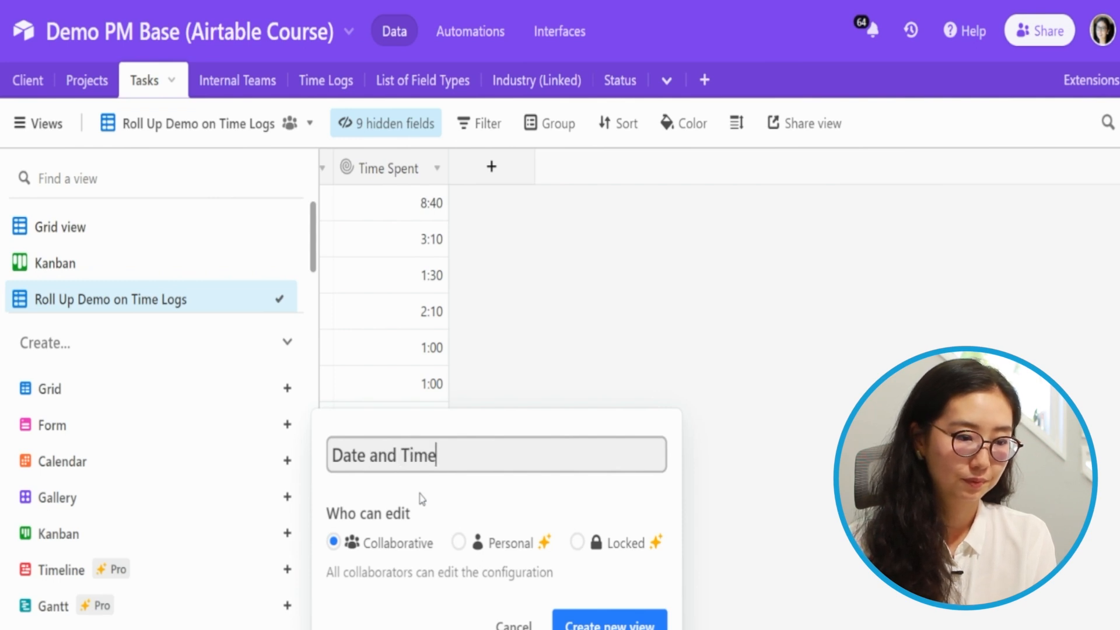
pyautogui.write(' Demo')
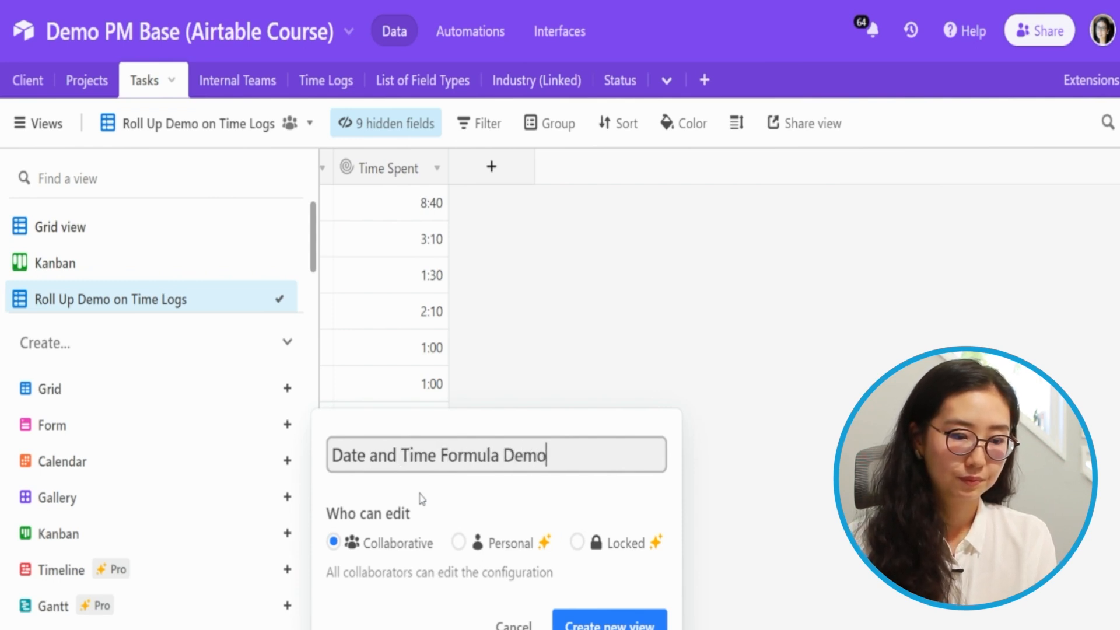
pyautogui.press('Return')
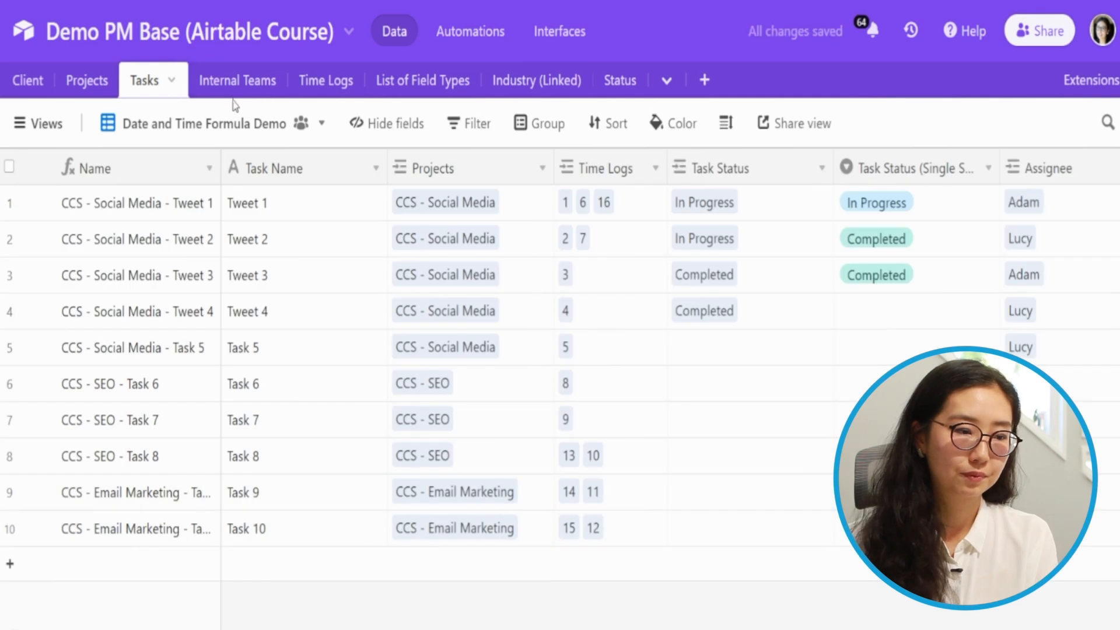
# - Hide all fields in the Date and Time Formula Demo view except the primary Name field
pyautogui.click(353, 350)
pyautogui.click(369, 125)
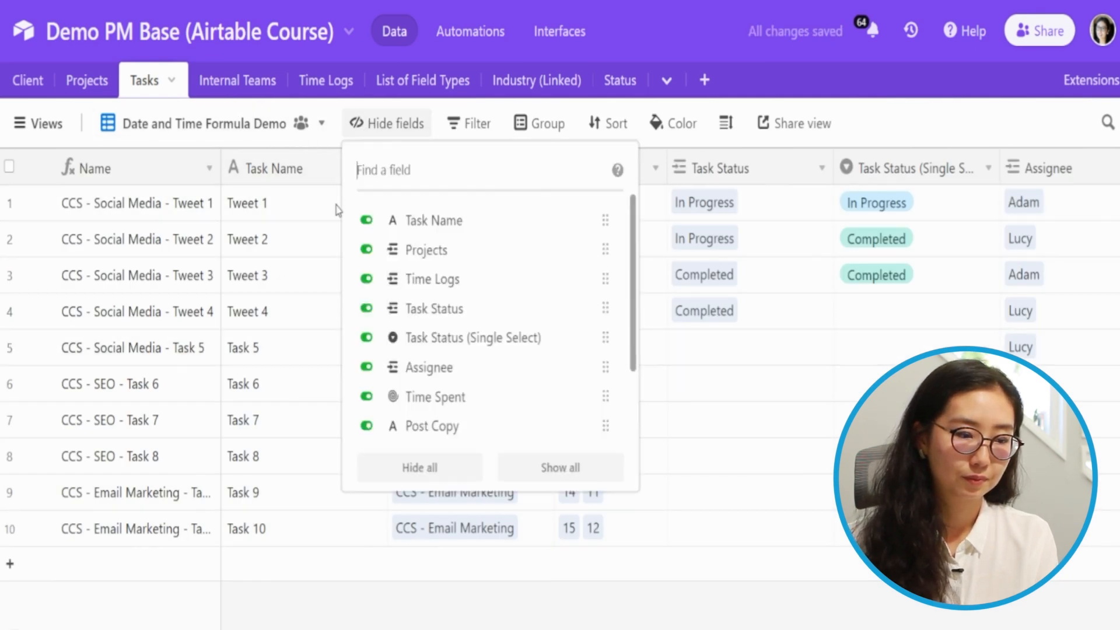
pyautogui.click(406, 466)
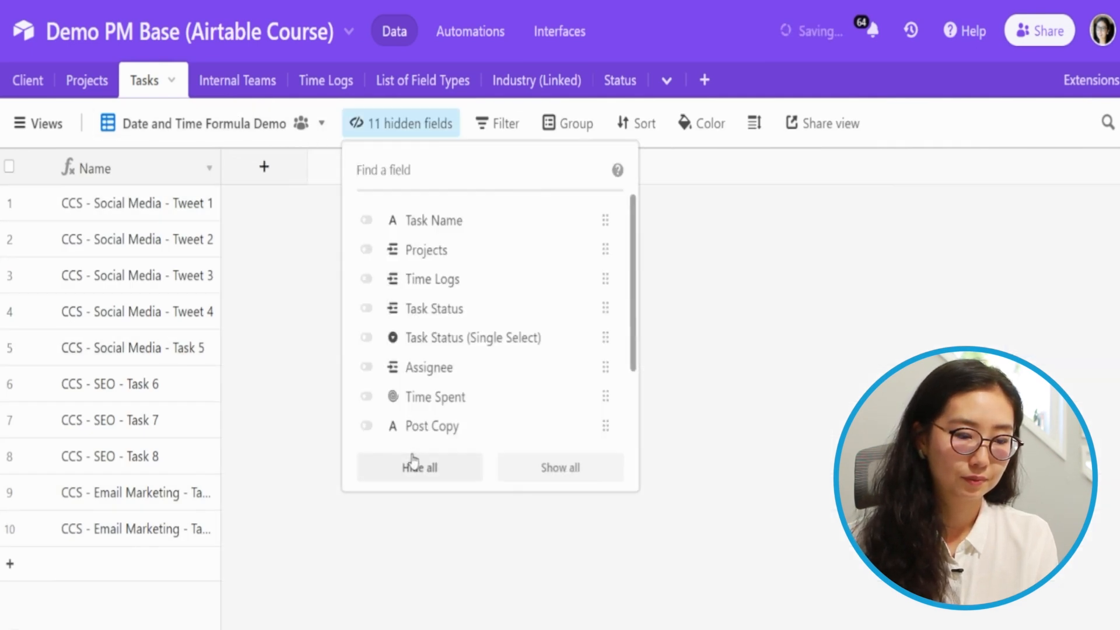
pyautogui.click(315, 253)
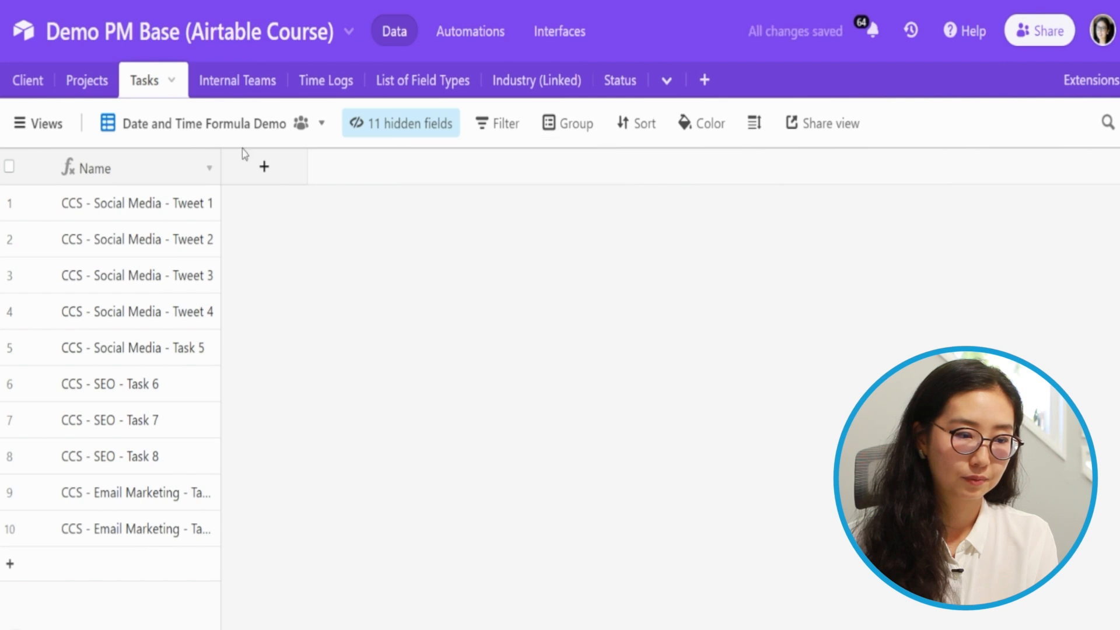
# - Start a new field named "Created time" and choose Formula as its field type
pyautogui.click(264, 175)
pyautogui.write('Created dat')
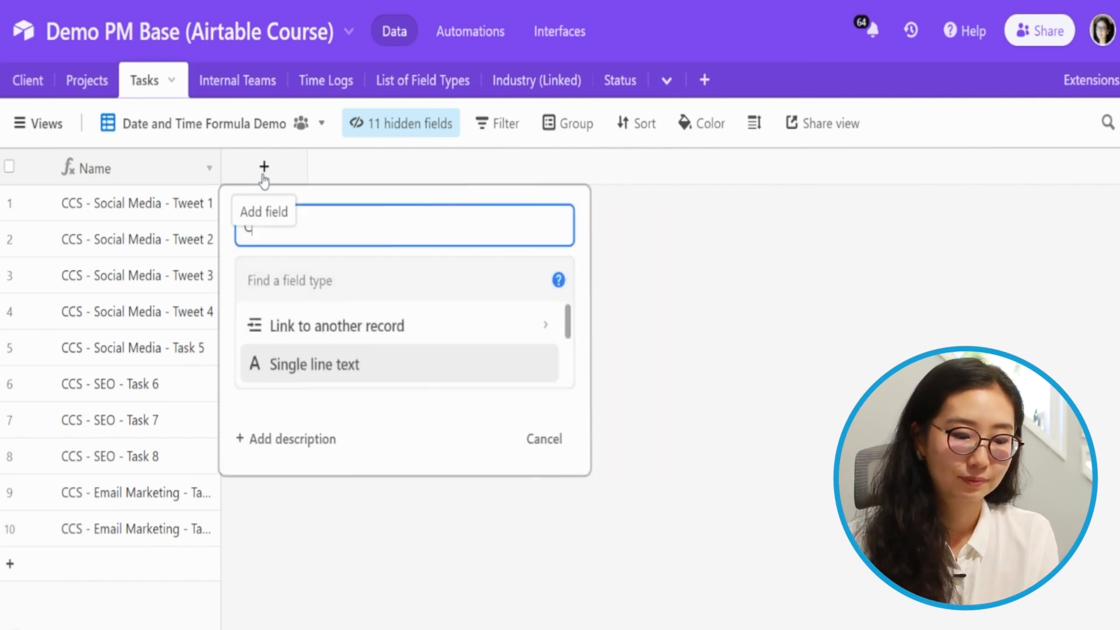
pyautogui.press('BackSpace')
pyautogui.press('BackSpace')
pyautogui.press('BackSpace')
pyautogui.write('time')
pyautogui.press('Tab')
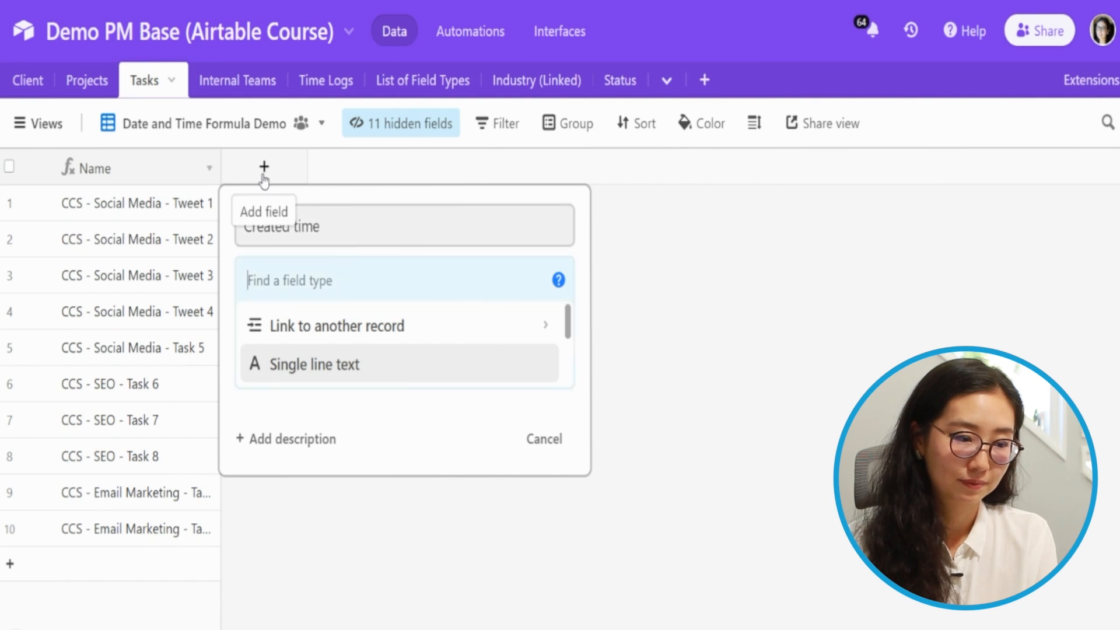
pyautogui.write('f')
pyautogui.press('Return')
pyautogui.press('Tab')
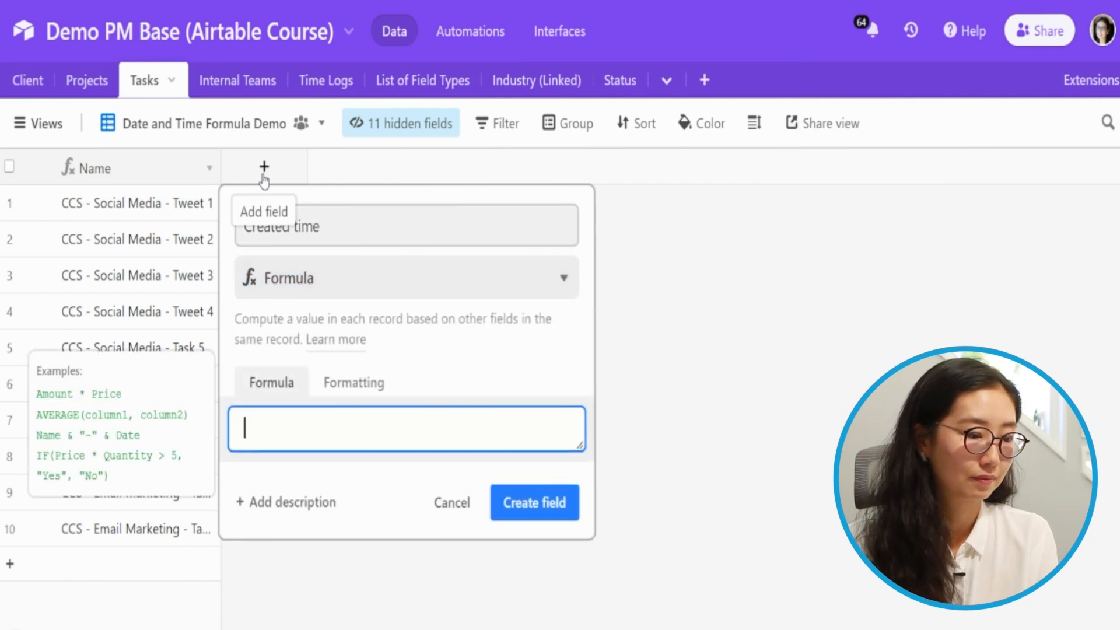
# - Enter CREATED_TIME() as the formula of the Created time field and create the field
pyautogui.write('created')
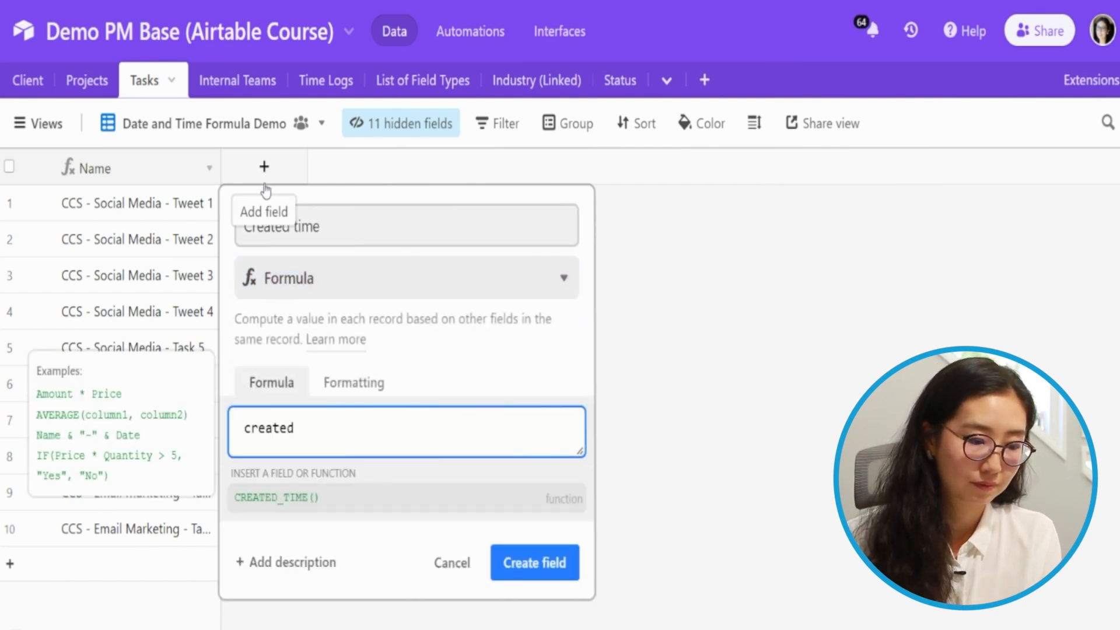
pyautogui.click(301, 499)
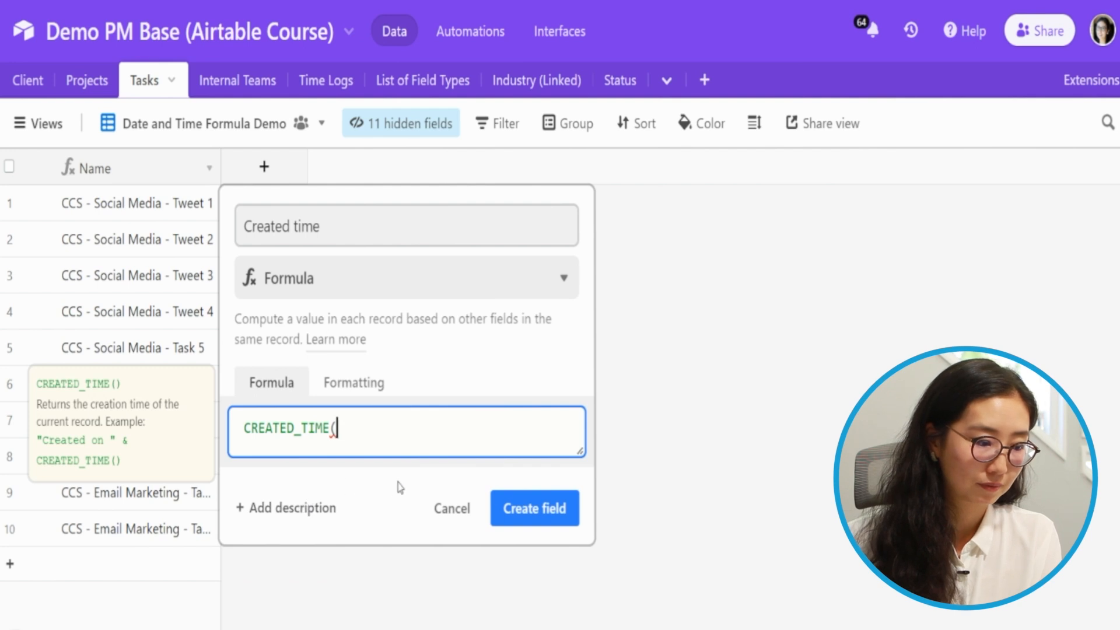
pyautogui.click(524, 514)
pyautogui.click(405, 470)
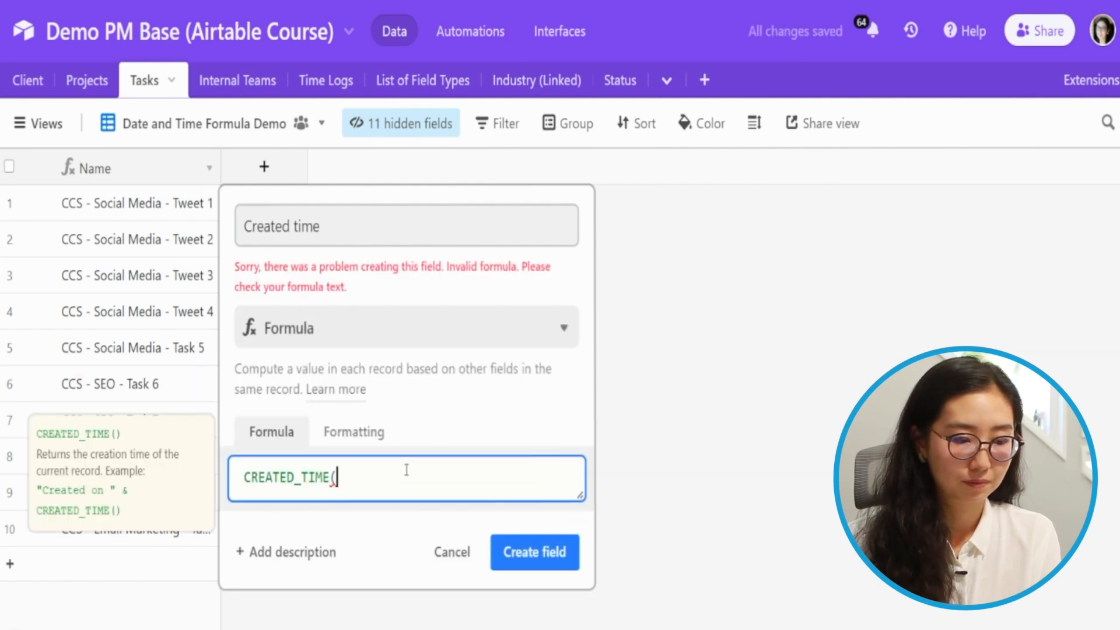
pyautogui.write(')')
pyautogui.click(502, 552)
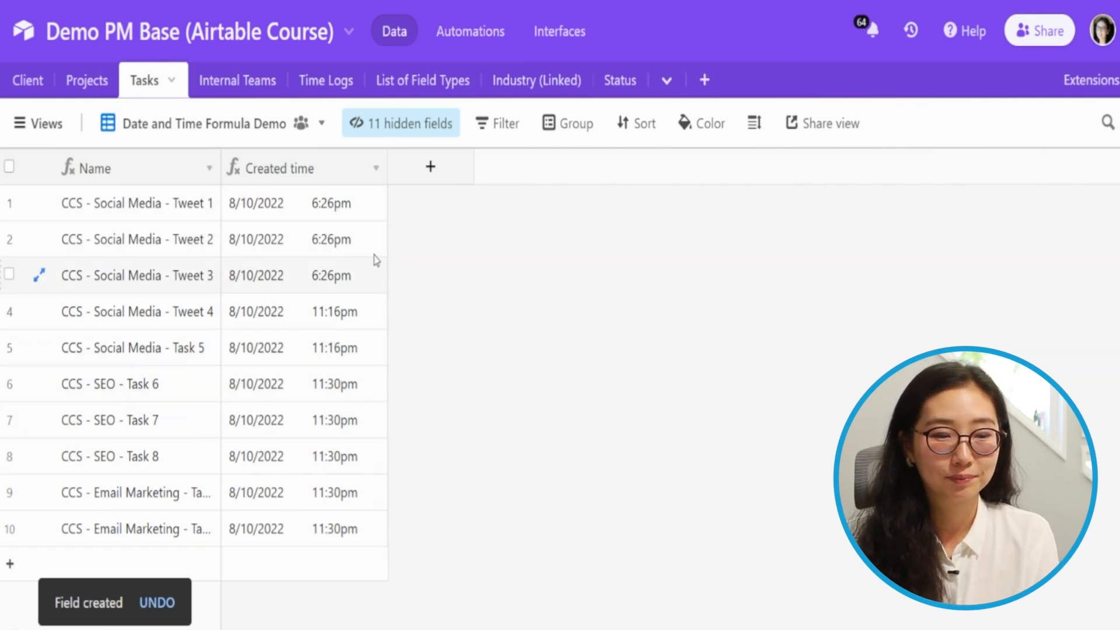
# - Turn off the shared GMT time zone and the included time in the Created time field's formatting, and save
pyautogui.doubleClick(307, 170)
pyautogui.click(371, 396)
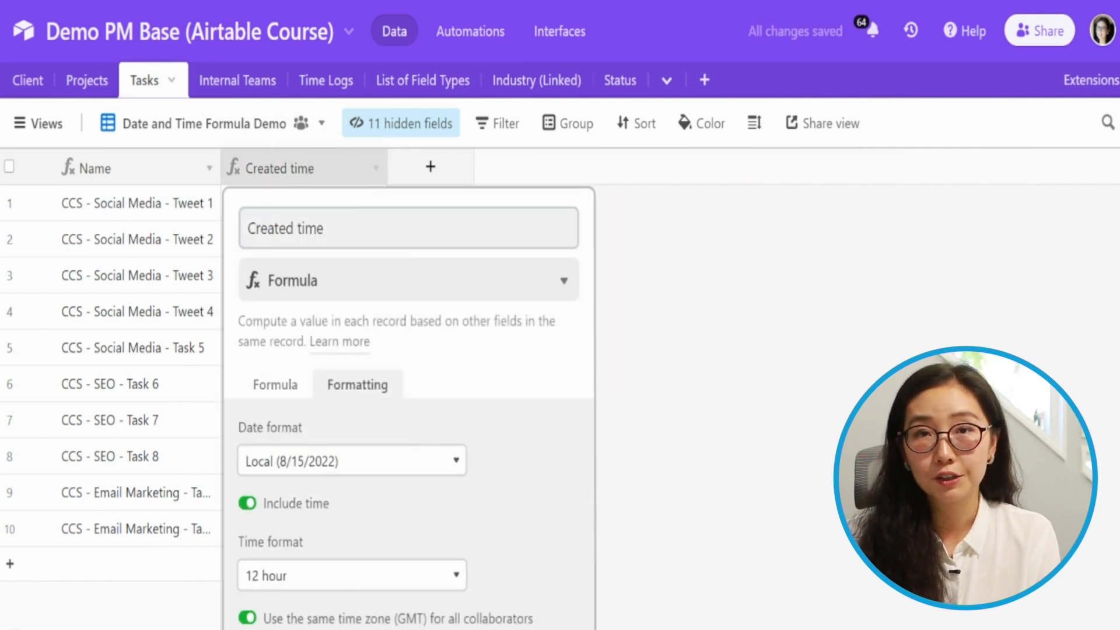
pyautogui.click(304, 622)
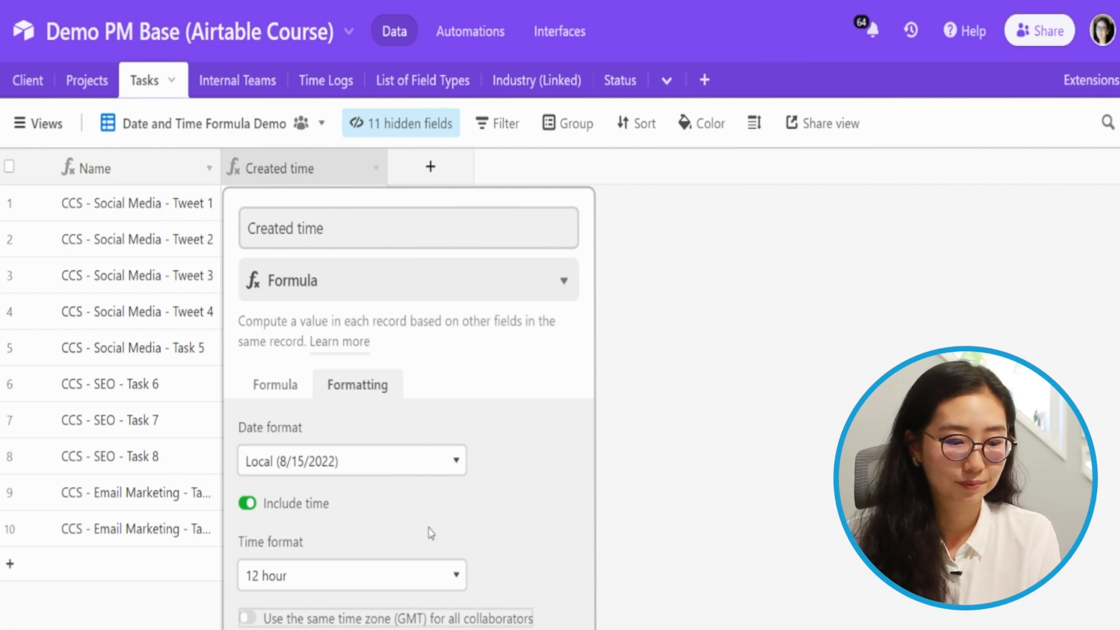
pyautogui.click(305, 505)
pyautogui.click(525, 601)
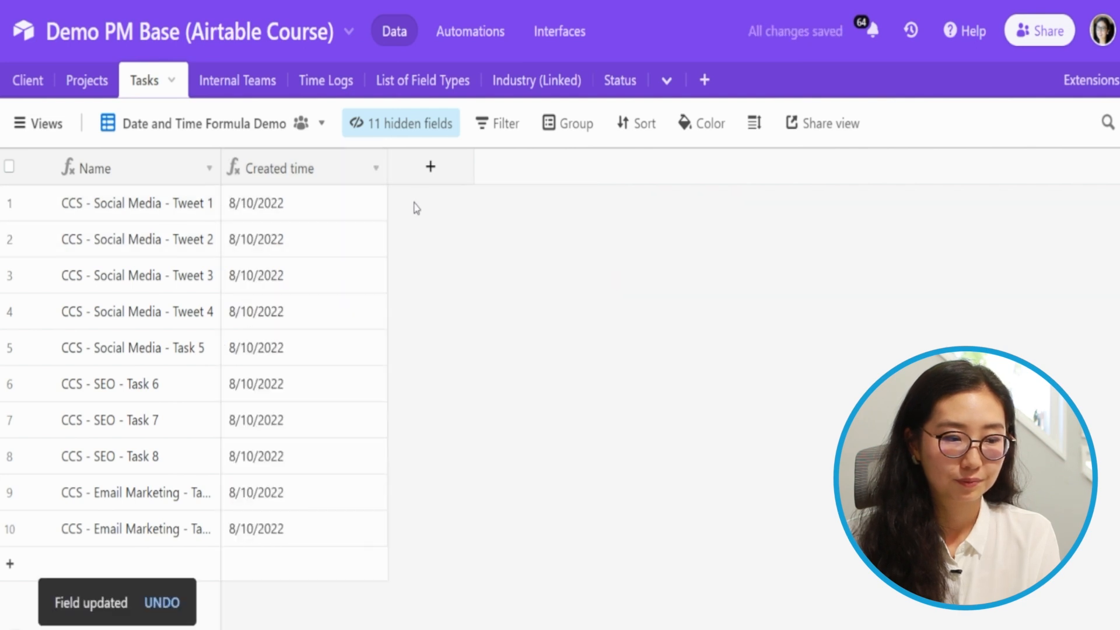
# - Rename the Created time field as "Created Date"
pyautogui.doubleClick(293, 178)
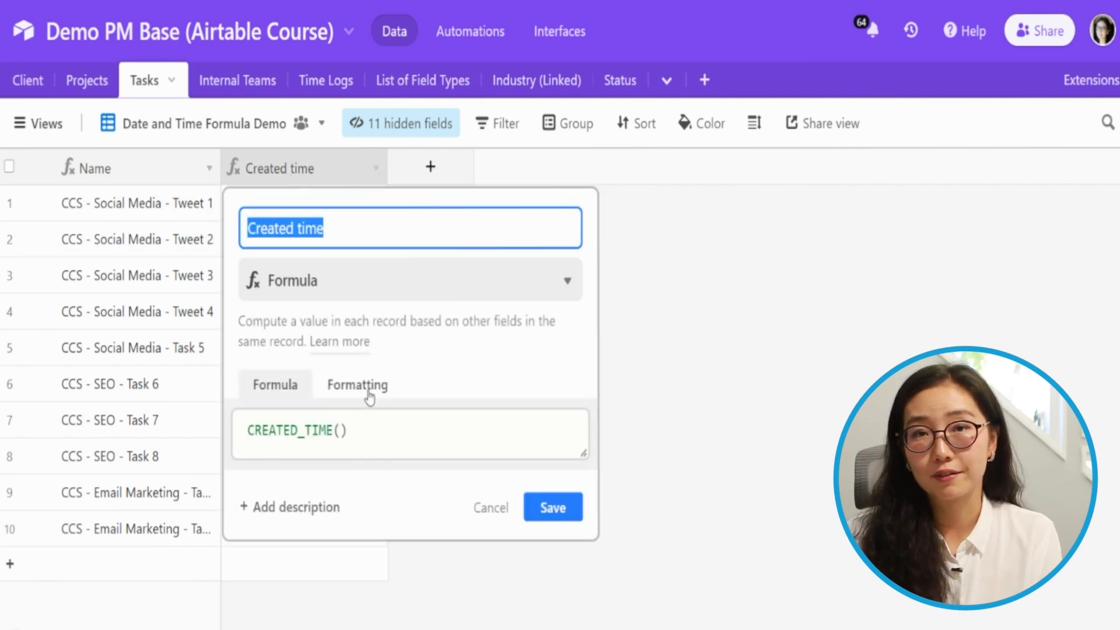
pyautogui.click(306, 175)
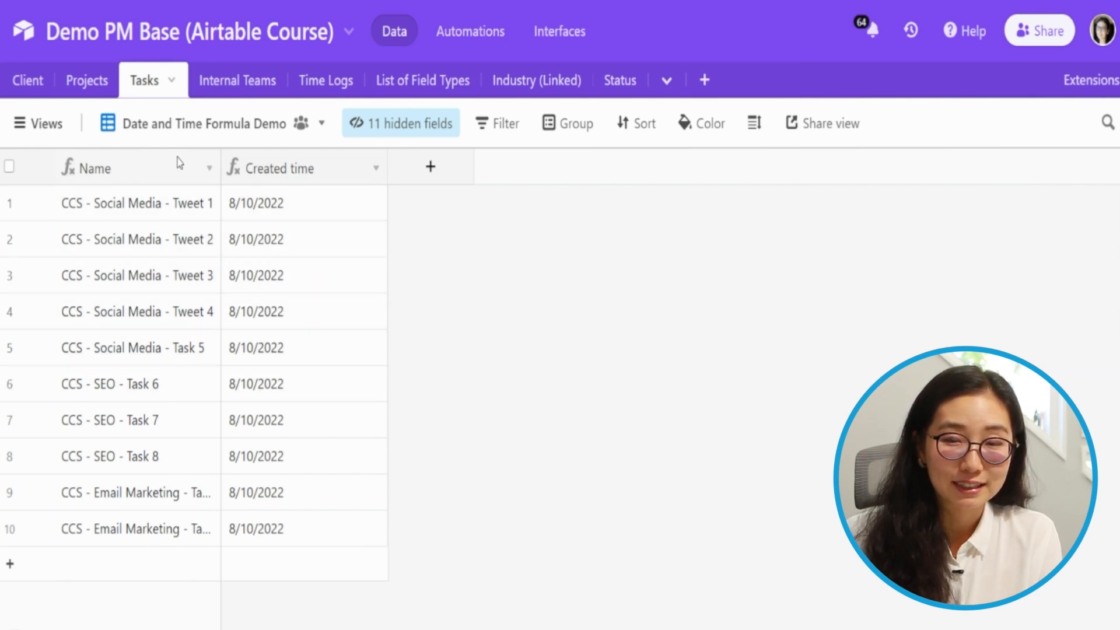
pyautogui.doubleClick(290, 169)
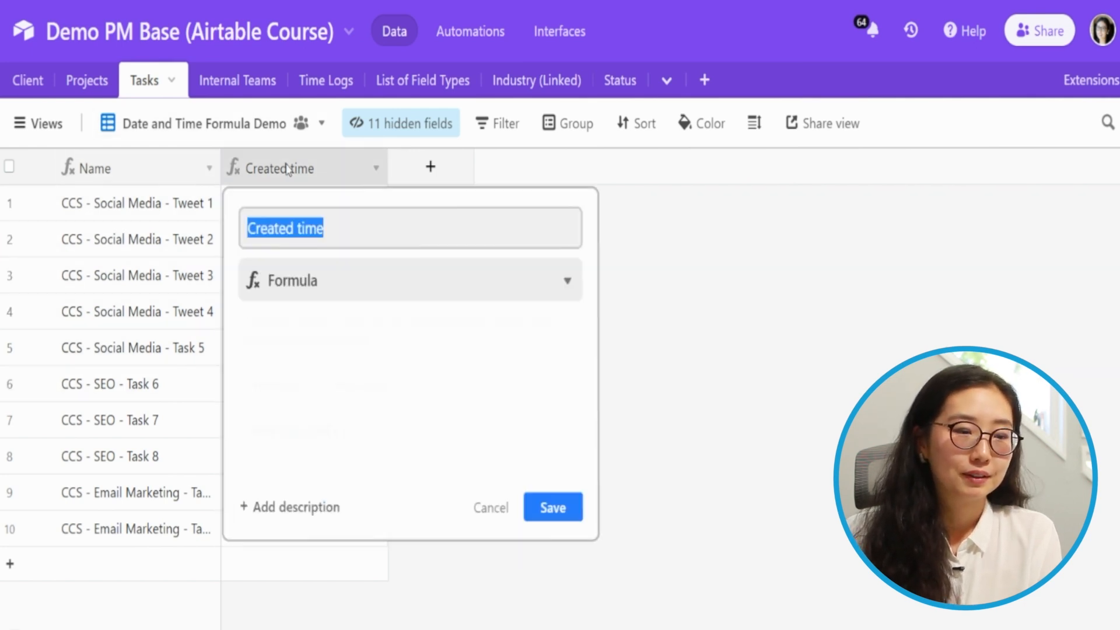
pyautogui.click(331, 211)
pyautogui.doubleClick(332, 211)
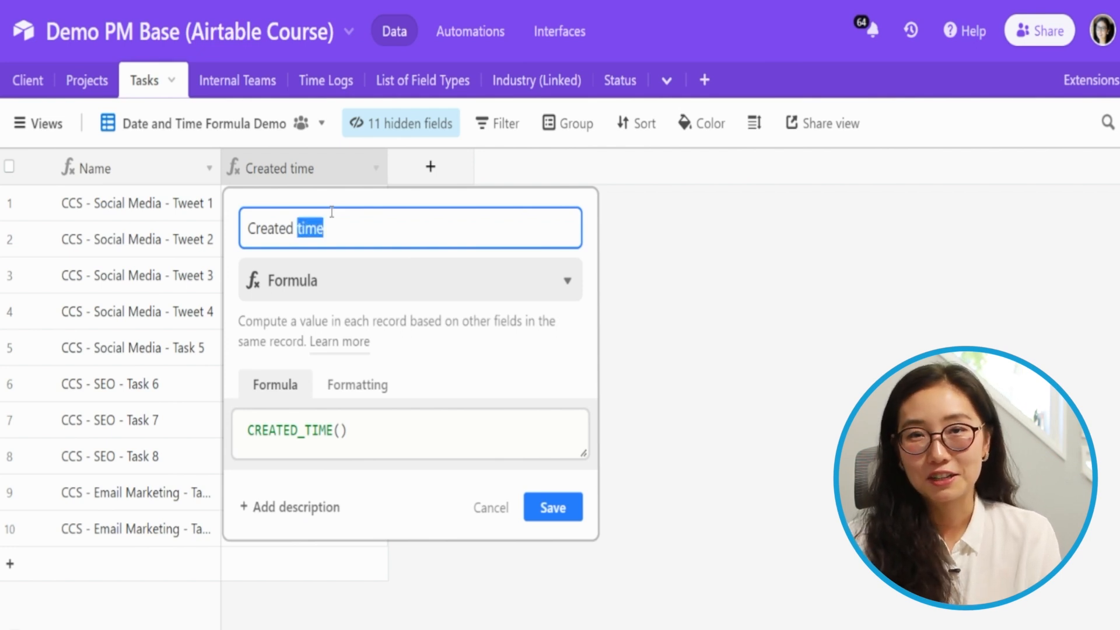
pyautogui.write('Date')
pyautogui.press('Return')
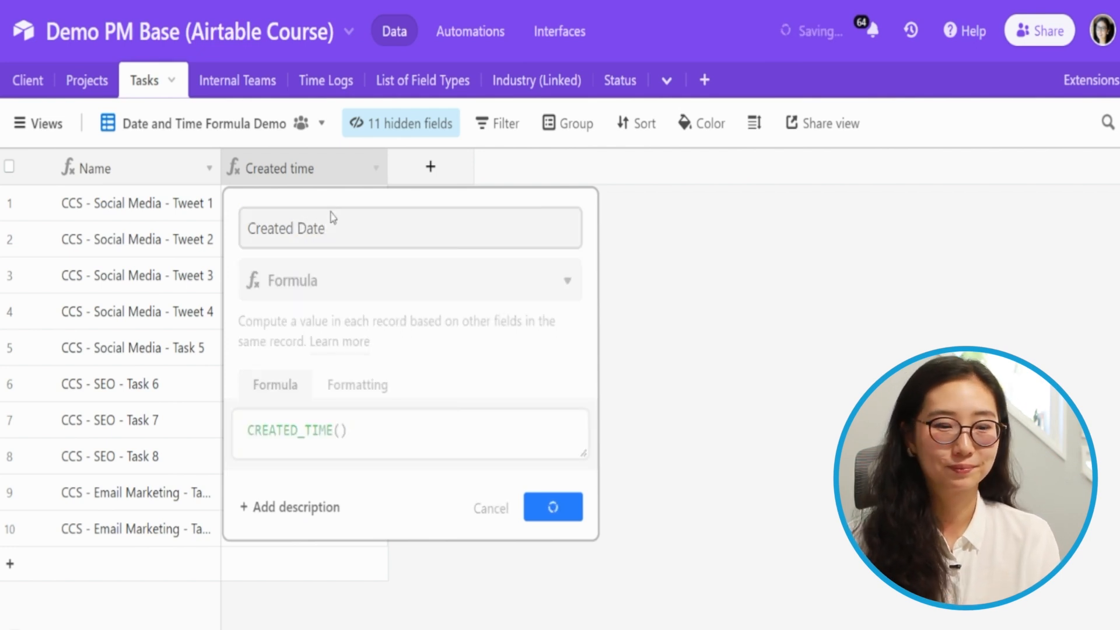
# - Start a new field named "Last Modified Time" with the Formula field type
pyautogui.click(448, 176)
pyautogui.write('Last Modified Time')
pyautogui.press('Tab')
pyautogui.write('for')
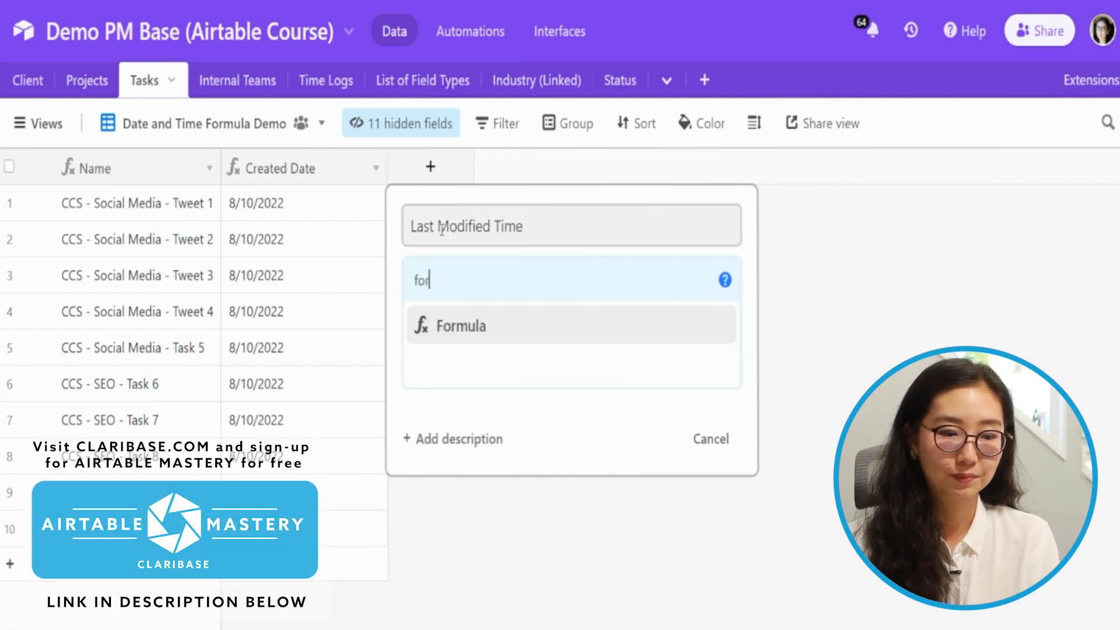
pyautogui.press('Return')
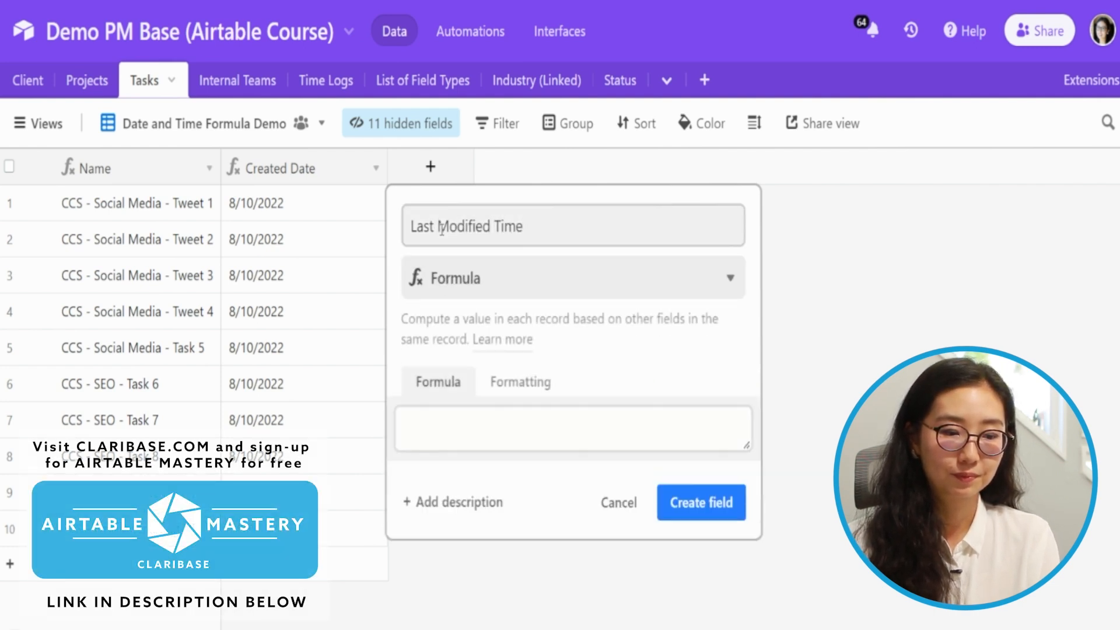
# - Enter LAST_MODIFIED_TIME() as the Last Modified Time field's formula and create the field
pyautogui.click(492, 436)
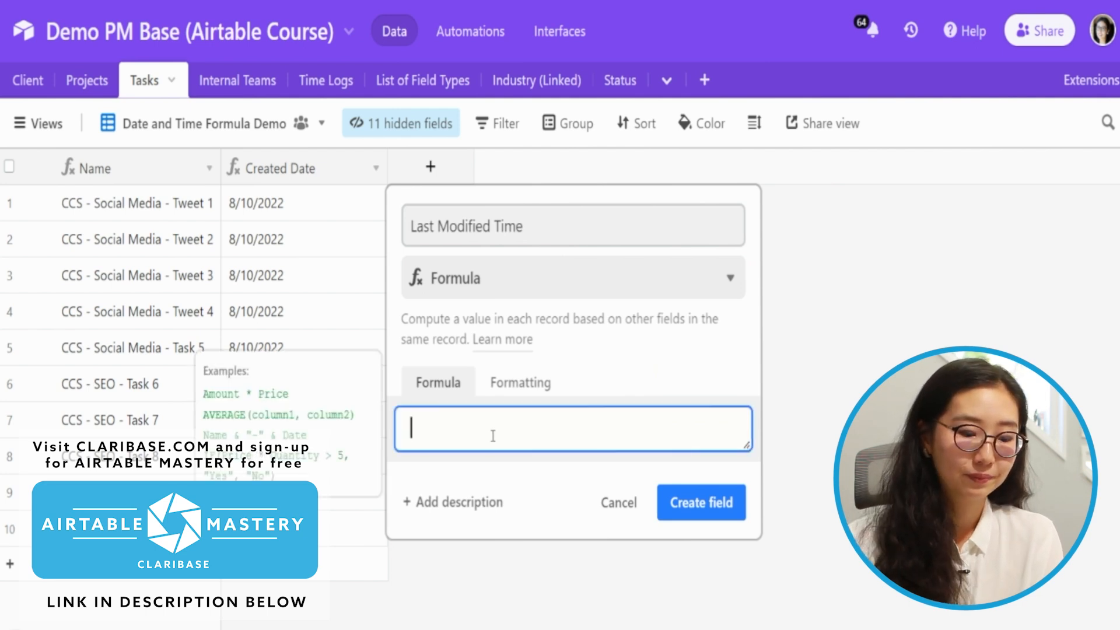
pyautogui.write('last')
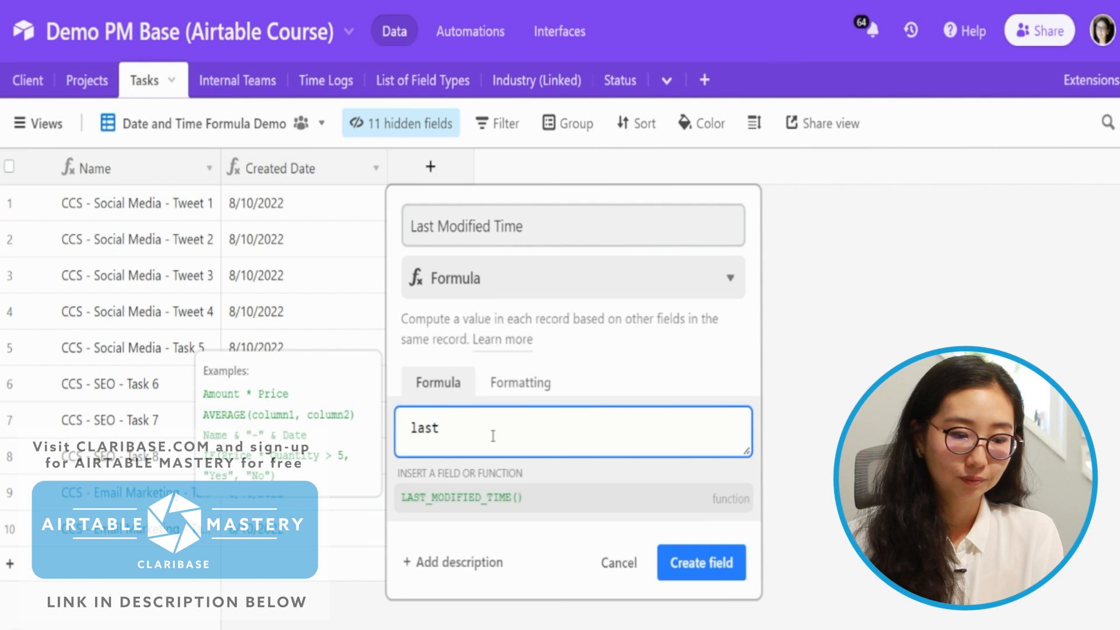
pyautogui.press('Tab')
pyautogui.write(')')
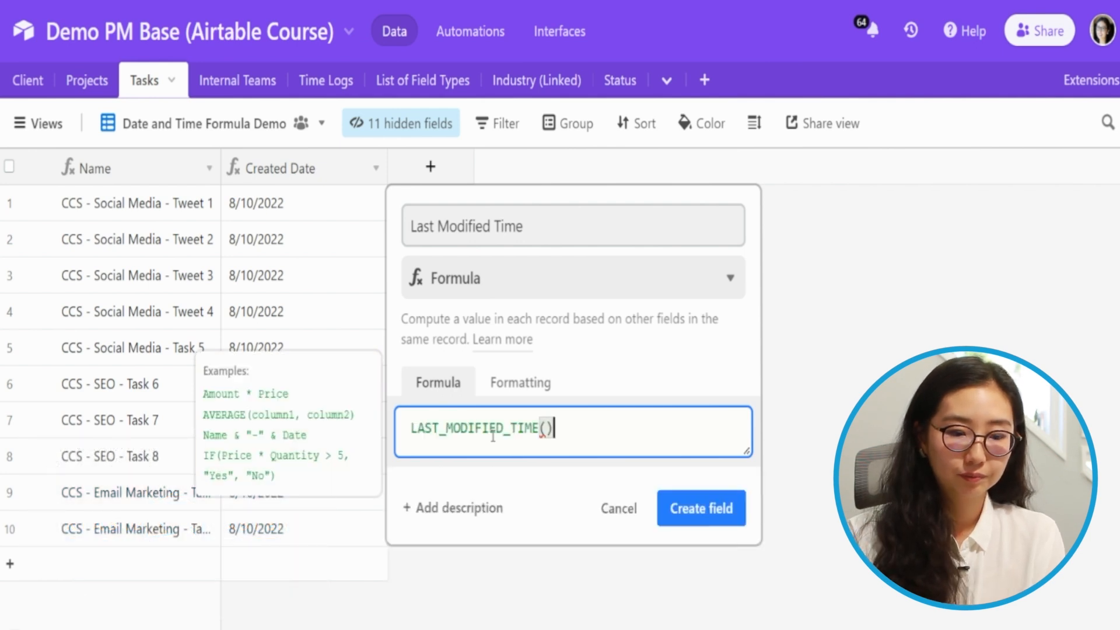
pyautogui.click(673, 516)
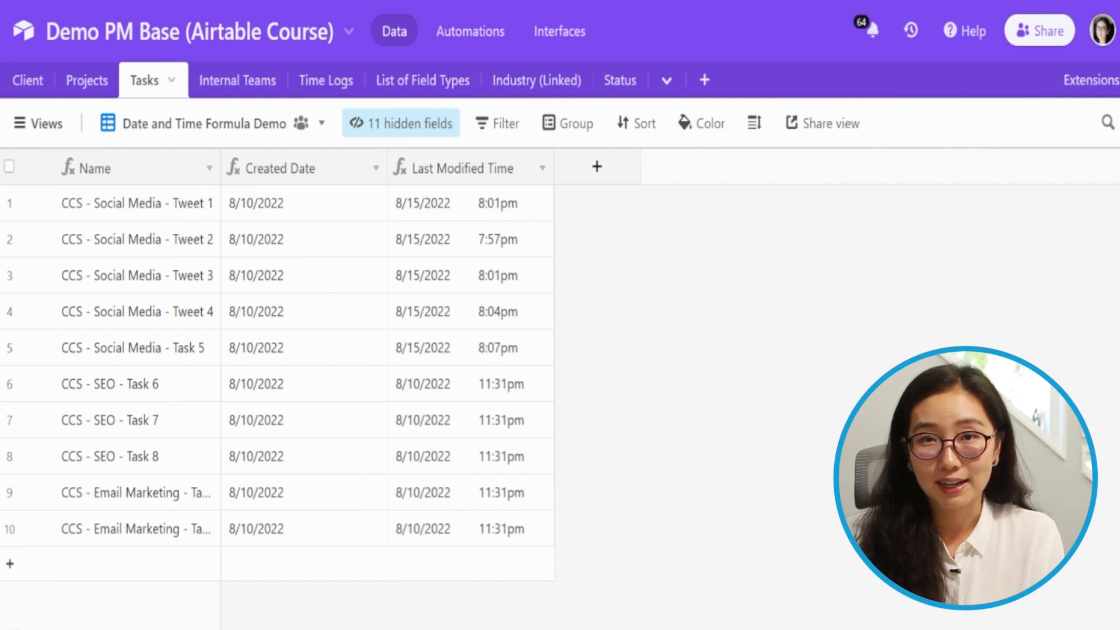
# - Start a new field named "Today's Date" with the Formula field type
pyautogui.click(599, 169)
pyautogui.write('Today')
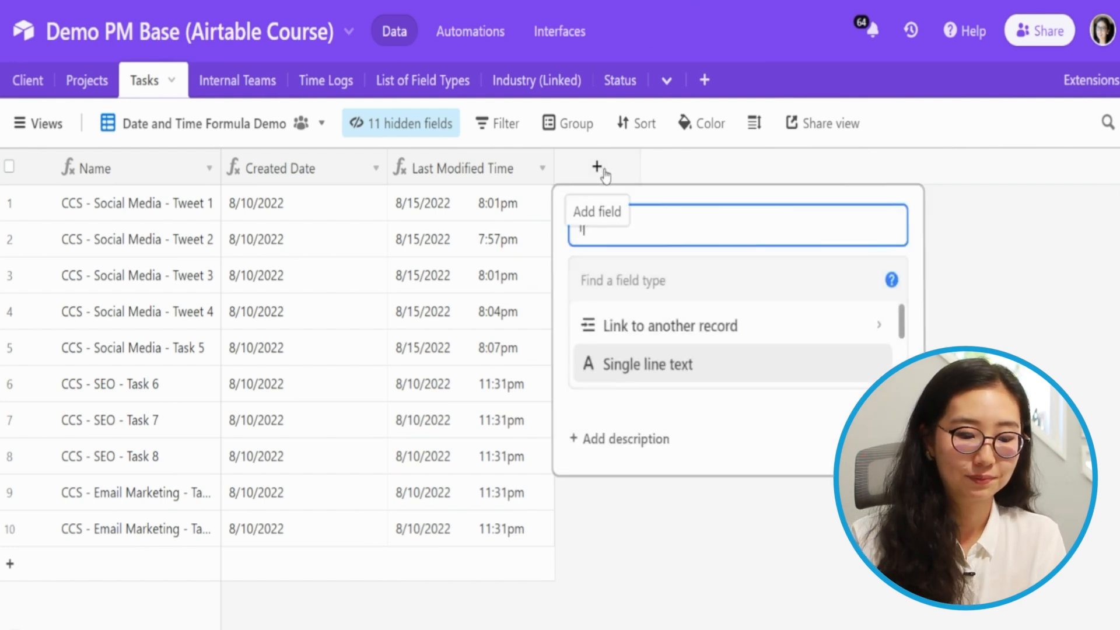
pyautogui.write("'s Date")
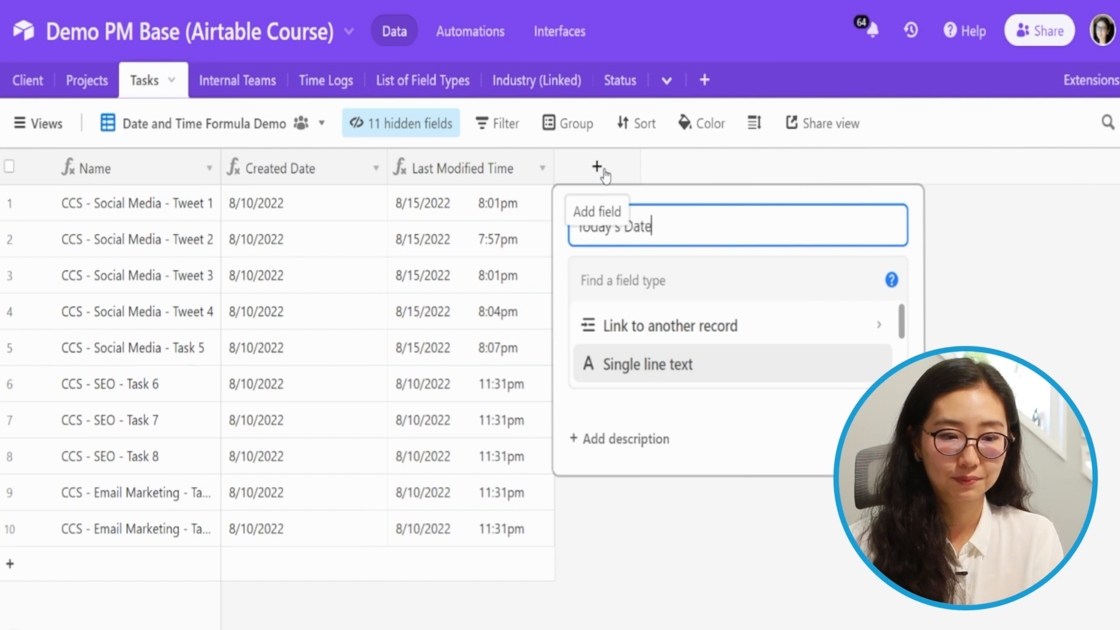
pyautogui.press('Tab')
pyautogui.write('for')
pyautogui.press('Return')
# - Enter TODAY() as the formula of the Today's Date field and create the field
pyautogui.click(692, 437)
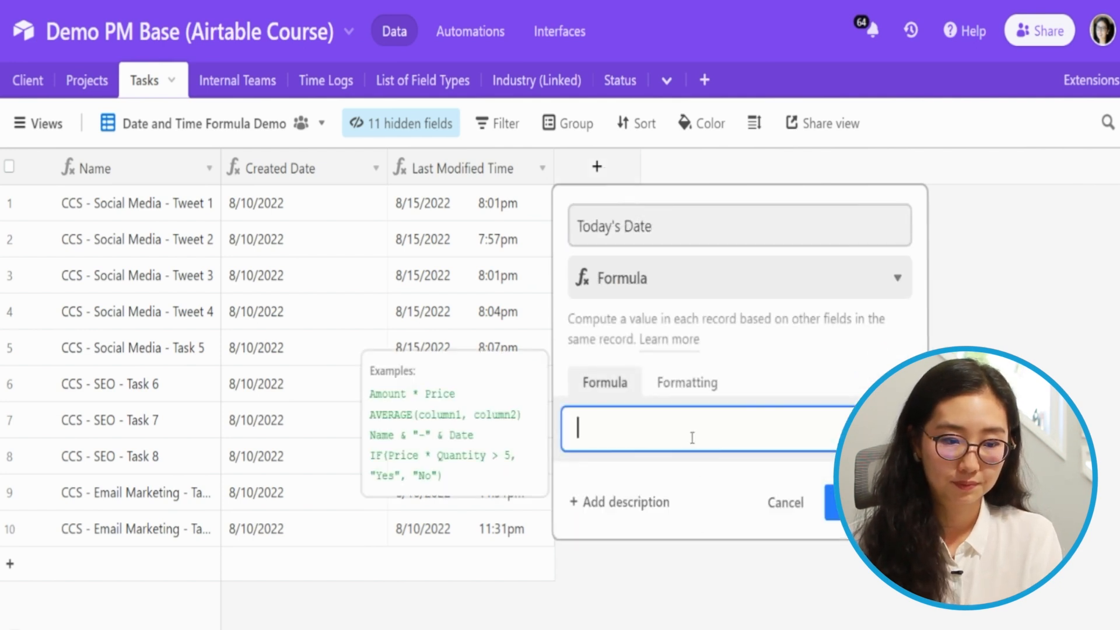
pyautogui.write('today')
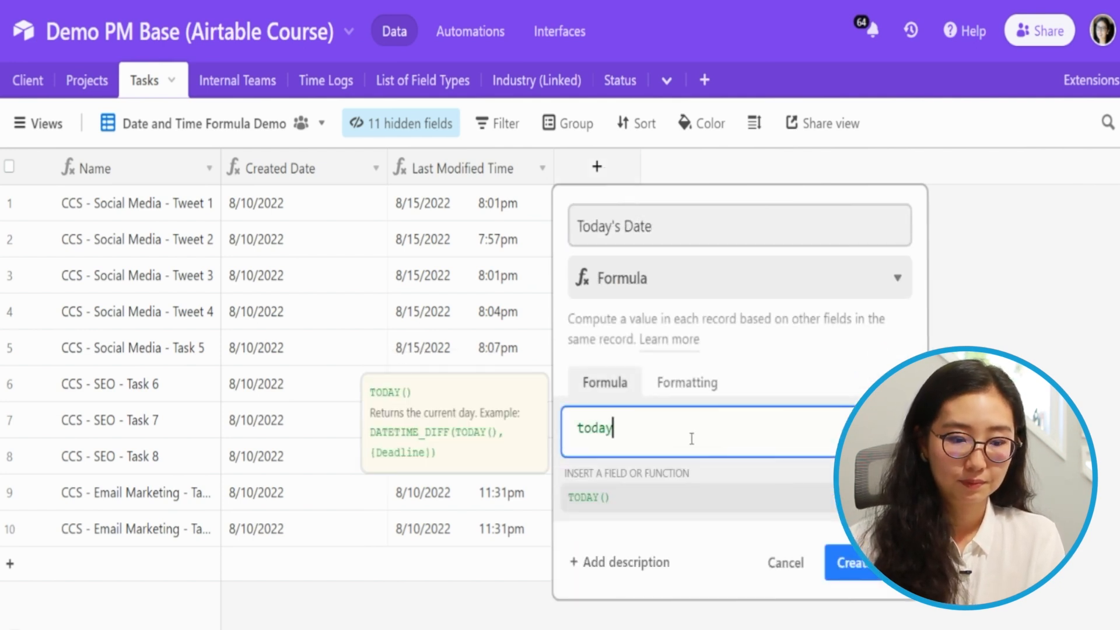
pyautogui.press('Tab')
pyautogui.write(')')
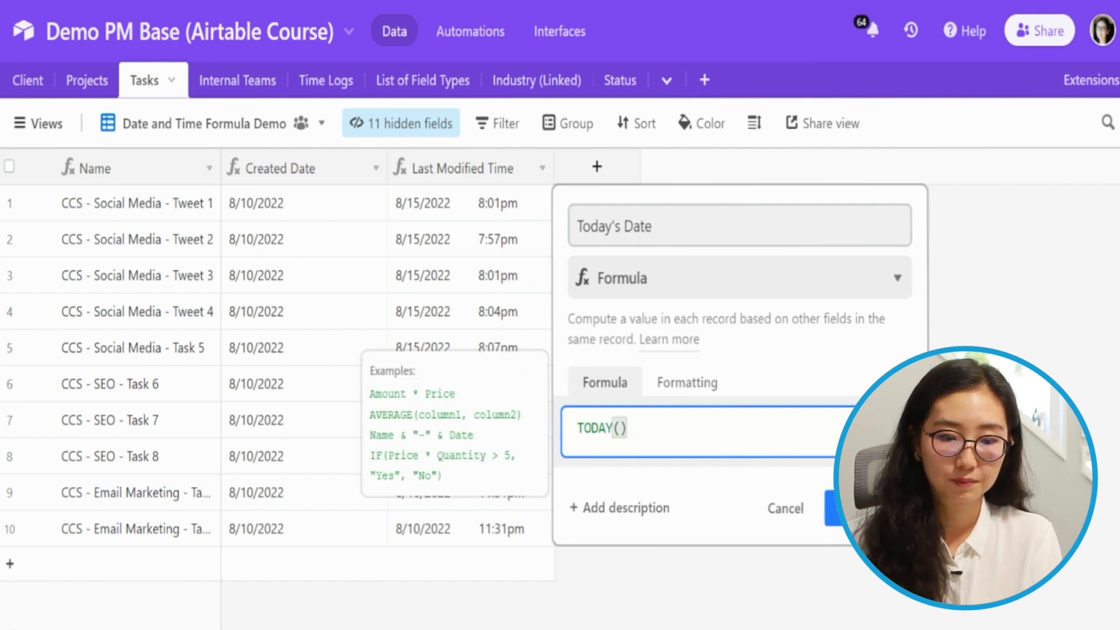
pyautogui.click(831, 507)
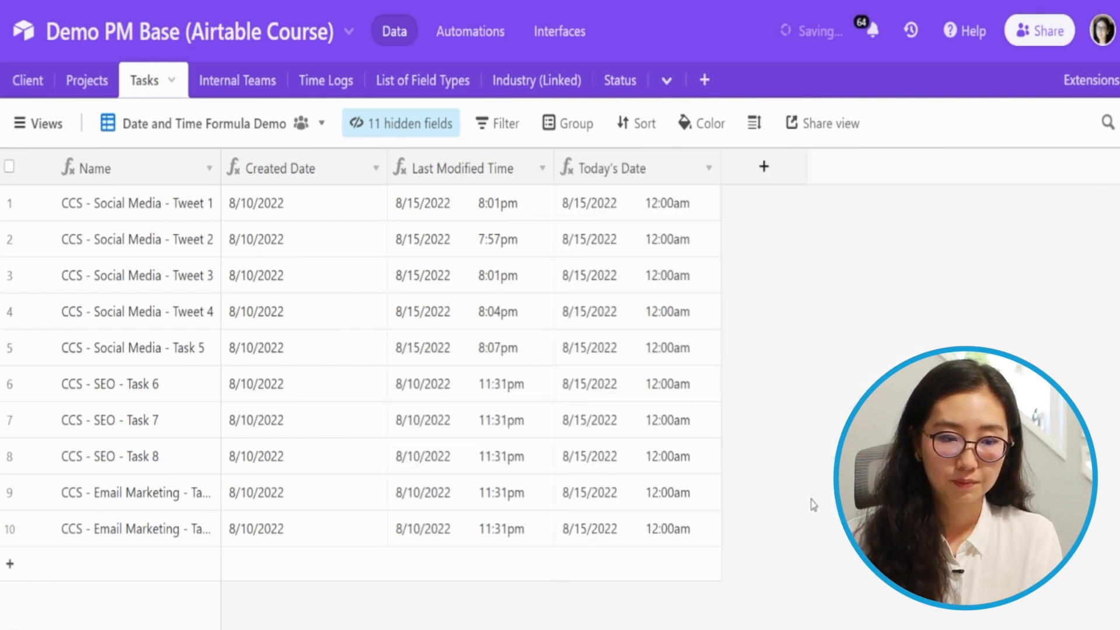
# - Exclude the time from the Today's Date field's formatting, turn off the same time zone (GMT) for all collaborators, and save
pyautogui.doubleClick(622, 175)
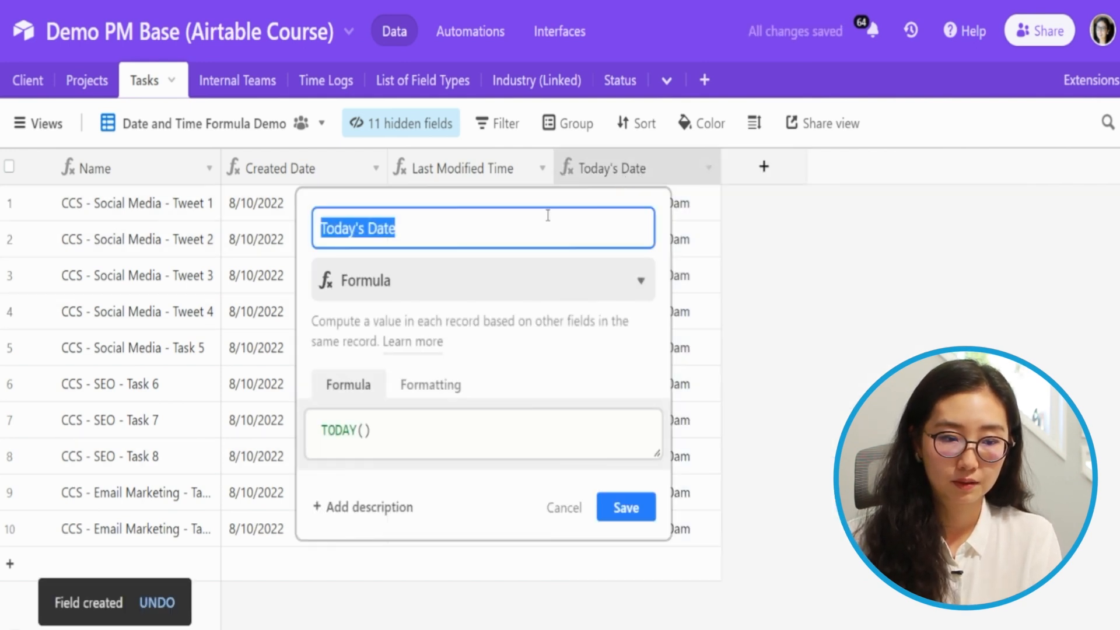
pyautogui.click(414, 383)
pyautogui.click(373, 504)
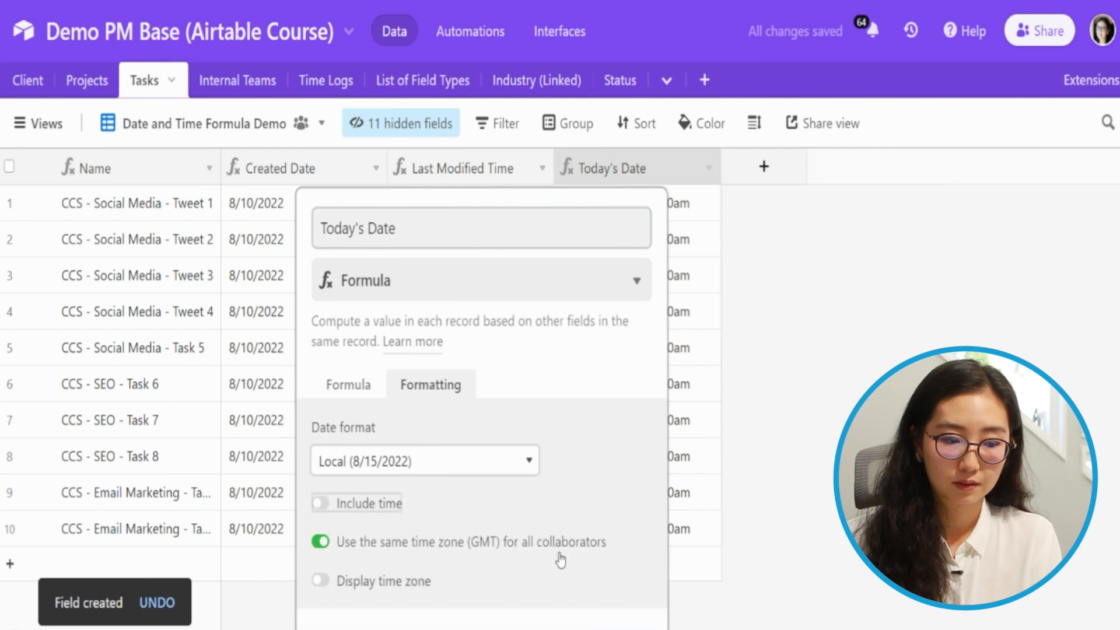
pyautogui.click(467, 548)
pyautogui.click(580, 624)
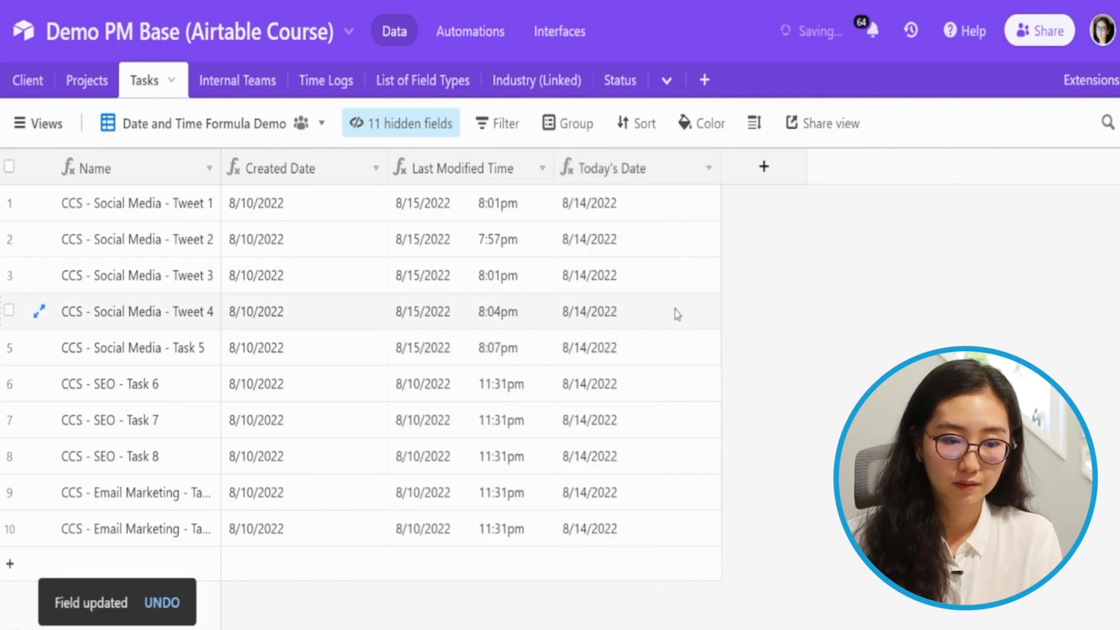
# - Turn on the same time zone (GMT) for all collaborators in the Today's Date field's formatting and save
pyautogui.doubleClick(594, 164)
pyautogui.click(434, 388)
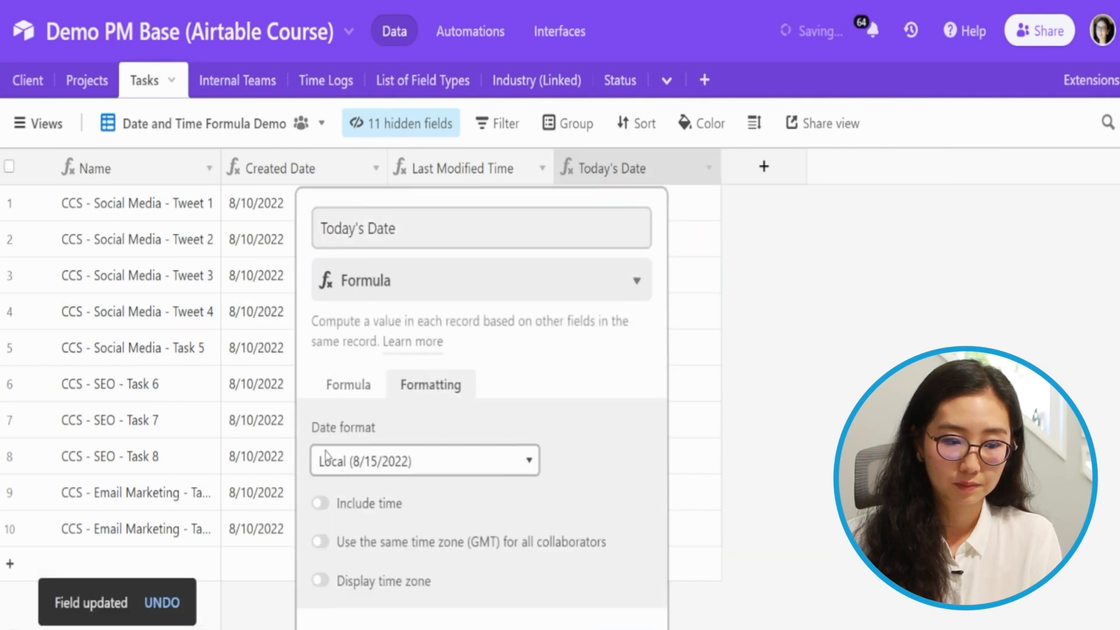
pyautogui.click(348, 542)
pyautogui.click(581, 624)
pyautogui.click(670, 461)
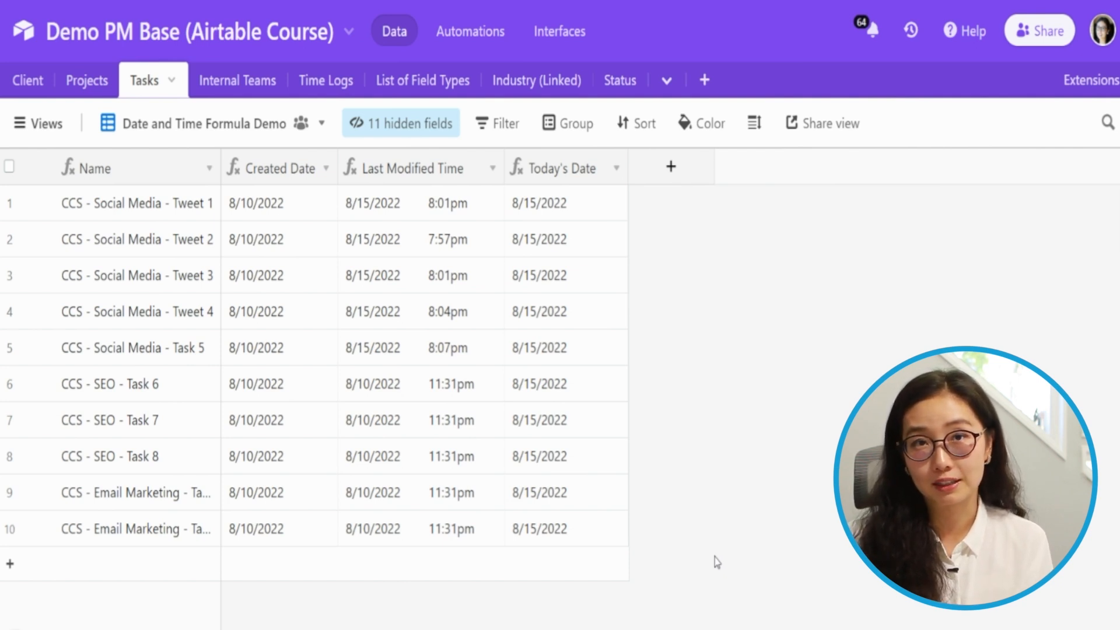
# - Create a new field named "start Date" with the Date field type
pyautogui.click(661, 178)
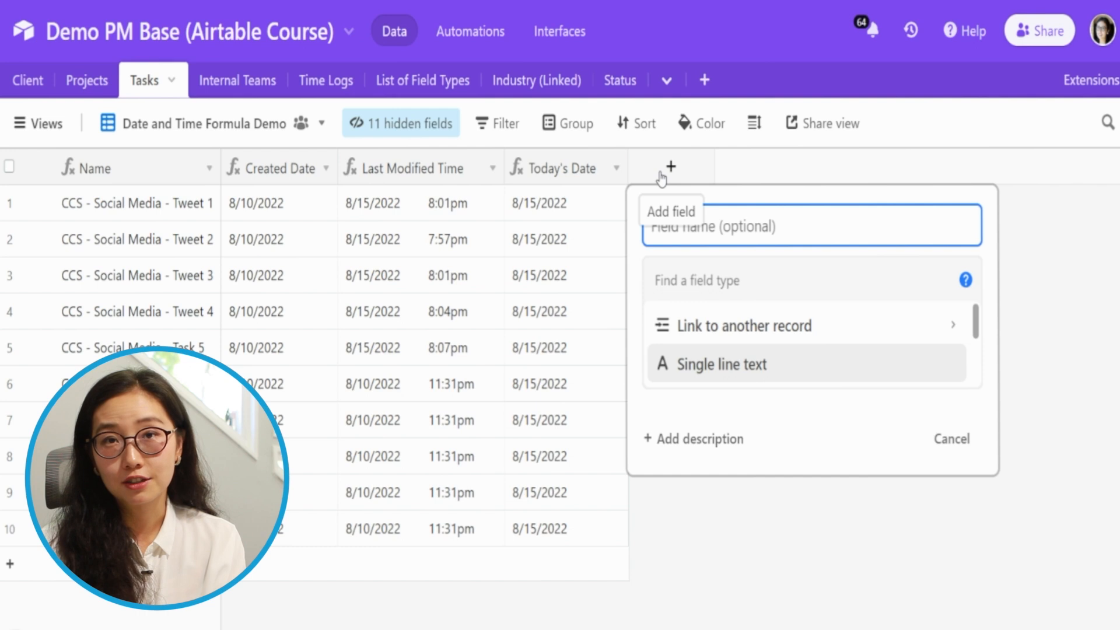
pyautogui.write('Start Date')
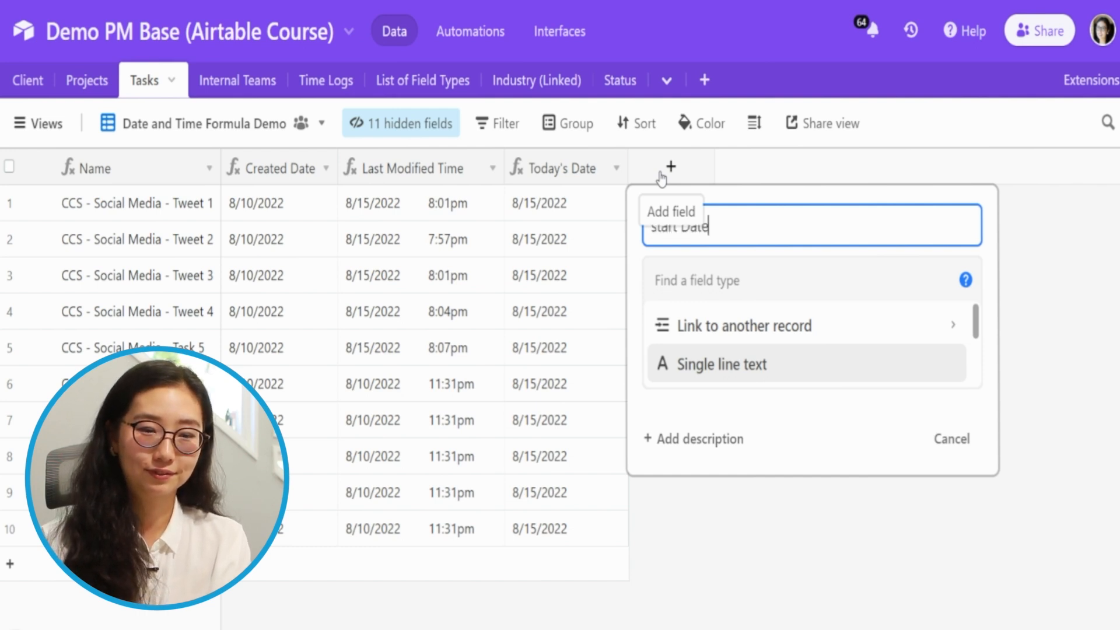
pyautogui.press('Tab')
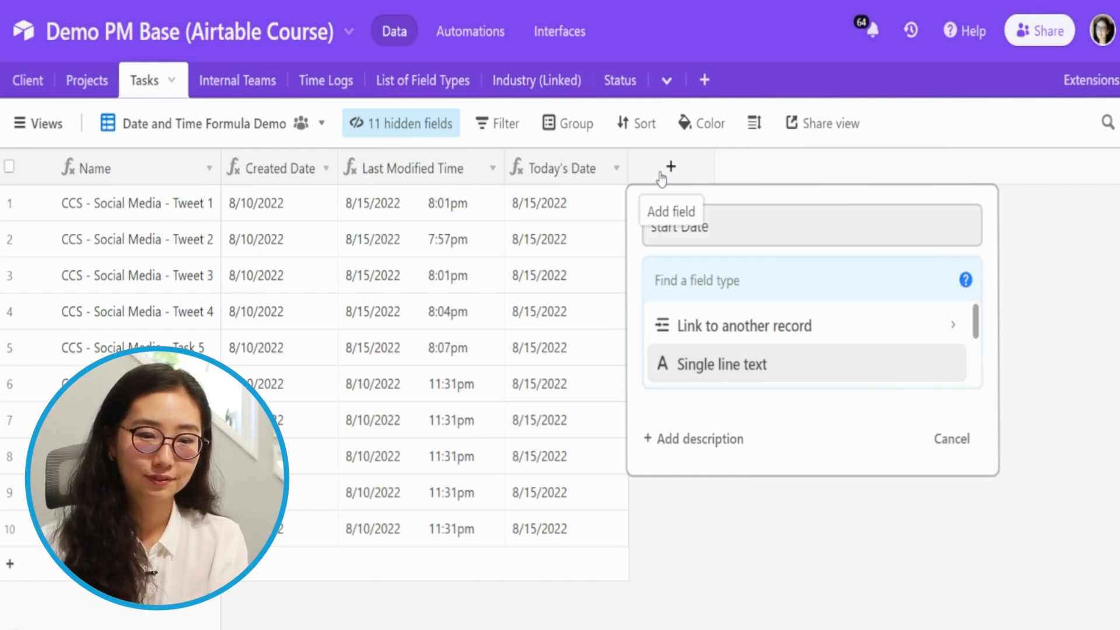
pyautogui.write('d')
pyautogui.press('Return')
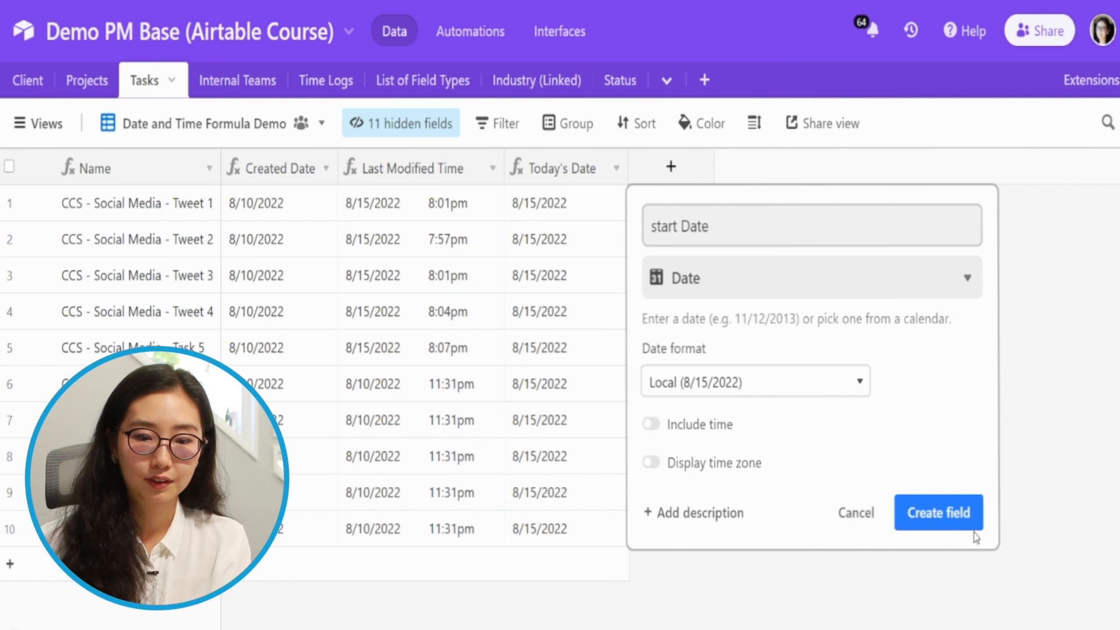
pyautogui.click(973, 528)
# - Rename the "start Date" field as "Start Date"
pyautogui.doubleClick(656, 170)
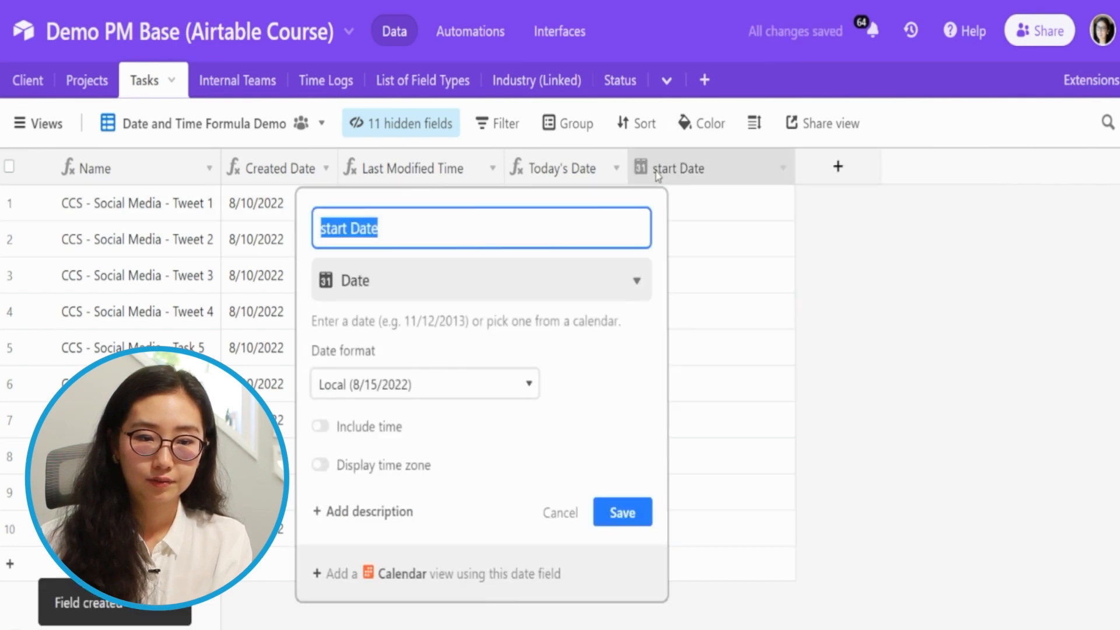
pyautogui.click(321, 227)
pyautogui.press('Delete')
pyautogui.write('S')
pyautogui.press('Return')
# - Create a new field named "Due Date" with the Date field type
pyautogui.click(849, 182)
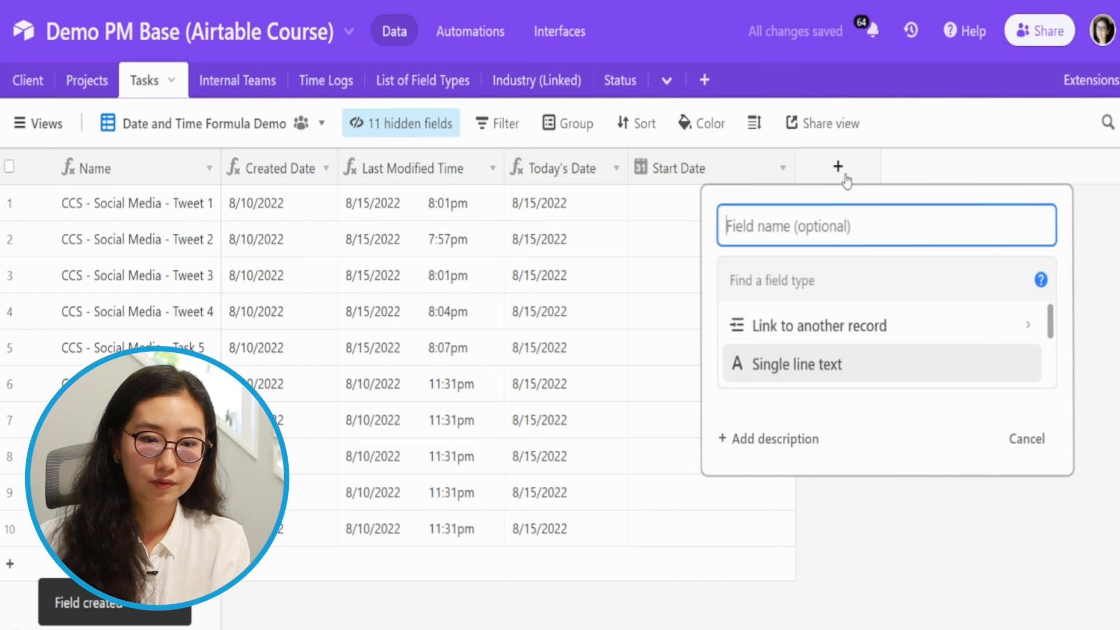
pyautogui.write('Due Date')
pyautogui.press('Tab')
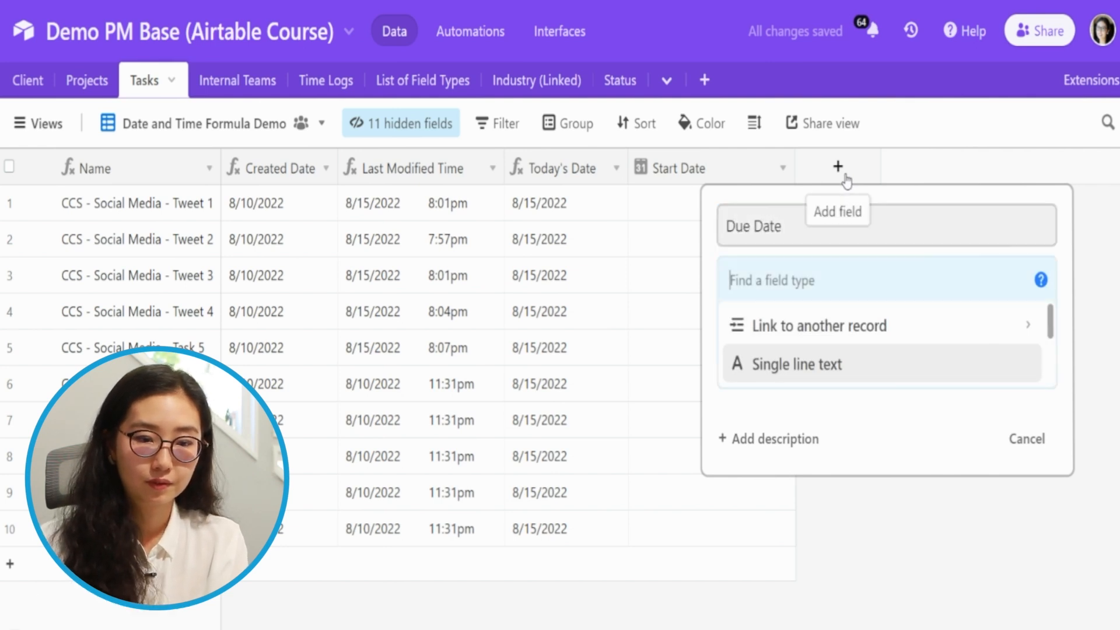
pyautogui.write('dat')
pyautogui.press('Return')
pyautogui.click(997, 513)
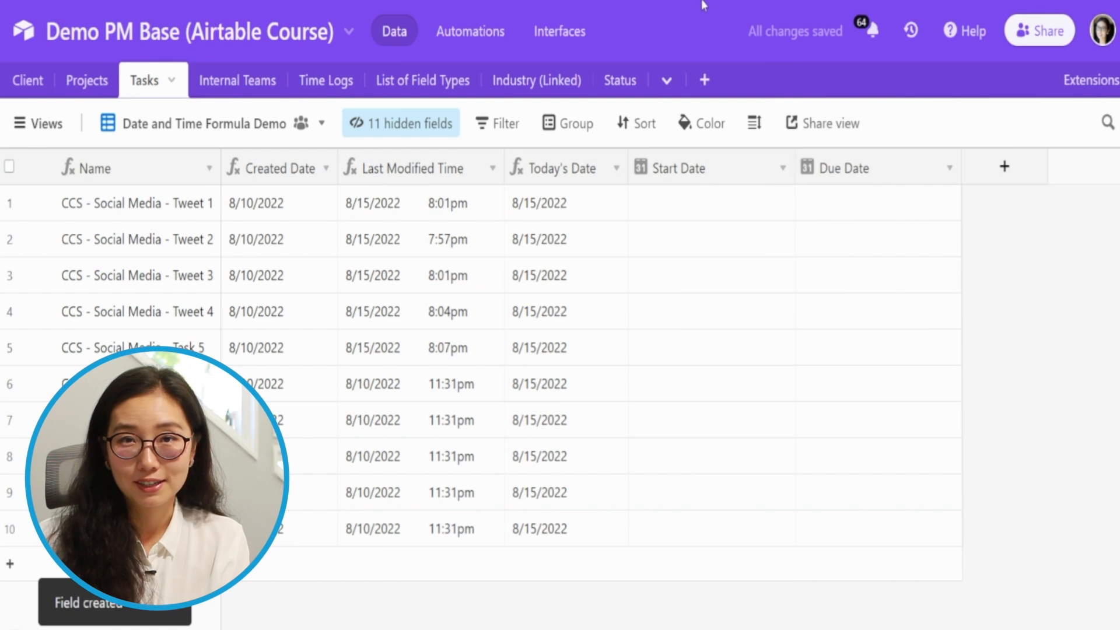
# - Set the first record's Start Date to 8/1/2022 and its Due Date to 8/15/2022
pyautogui.click(724, 203)
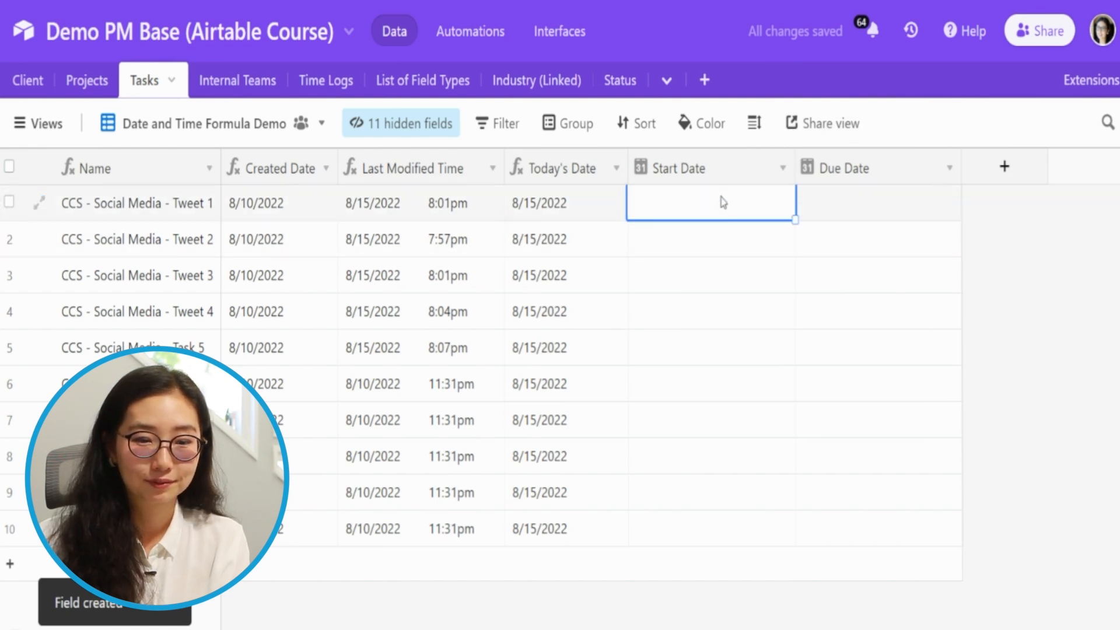
pyautogui.click(722, 202)
pyautogui.click(687, 313)
pyautogui.click(863, 203)
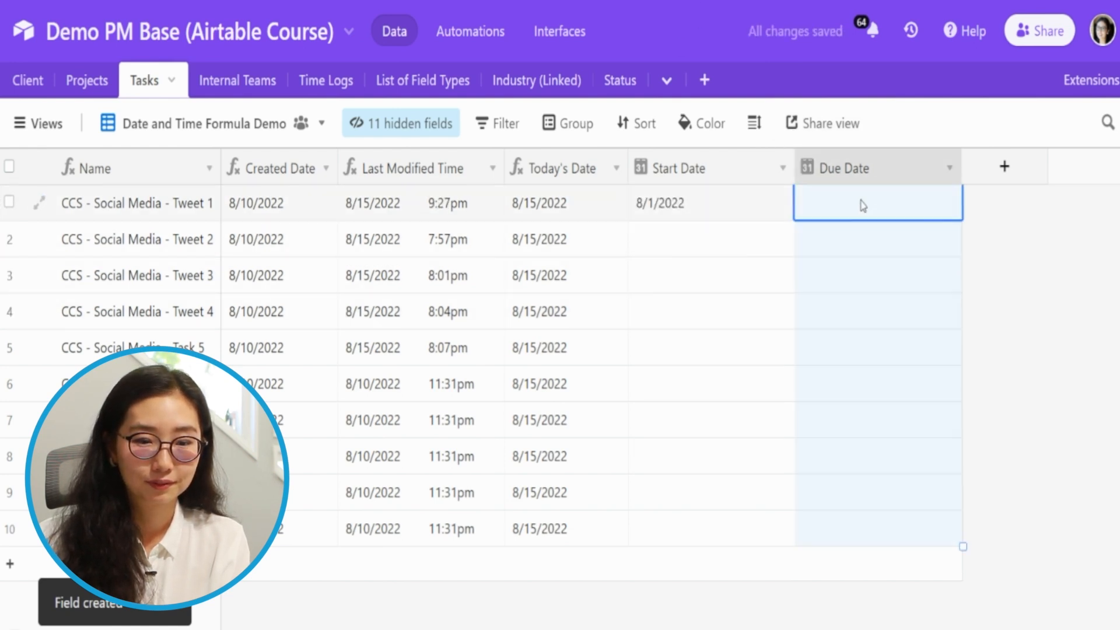
pyautogui.click(863, 205)
pyautogui.click(861, 377)
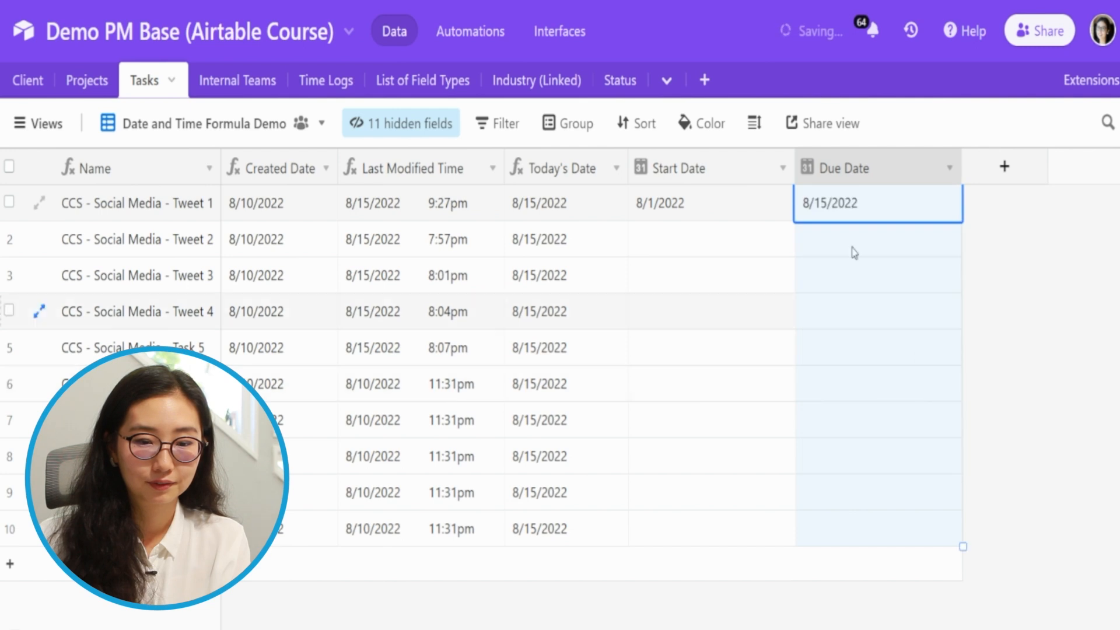
# - Copy the first record's Start Date and Due Date into records 2 through 5
pyautogui.click(836, 241)
pyautogui.moveTo(709, 210); pyautogui.dragTo(829, 214)
pyautogui.hotkey('ctrl', 'c')
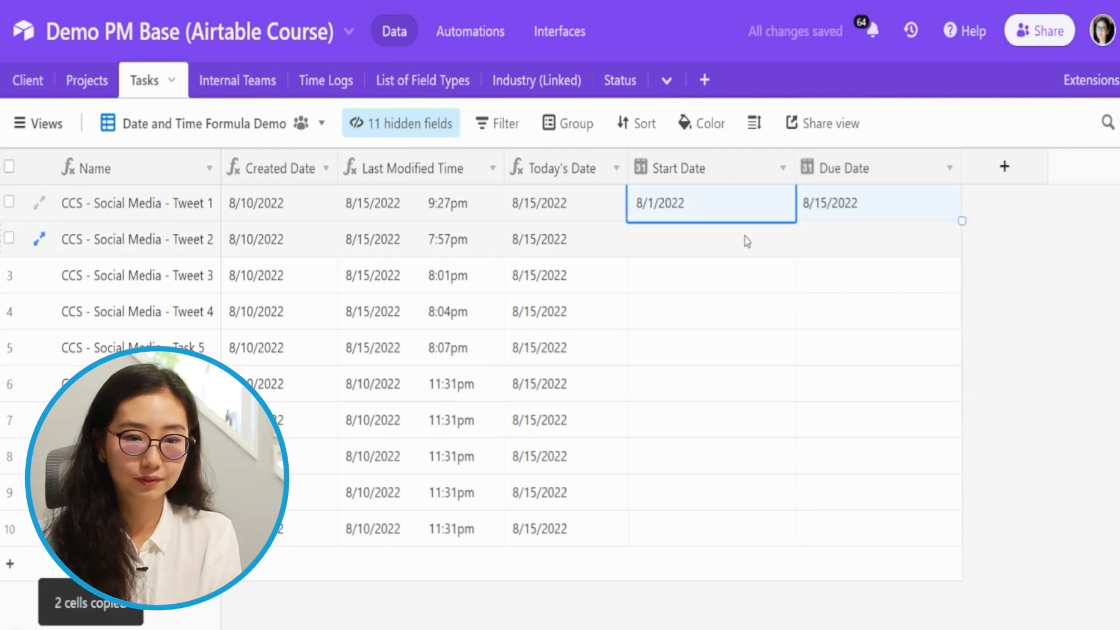
pyautogui.moveTo(745, 240); pyautogui.dragTo(862, 342)
pyautogui.hotkey('ctrl', 'v')
# - Set the sixth record's Start Date to 8/22/2022 and its Due Date to 8/31/2022
pyautogui.doubleClick(743, 385)
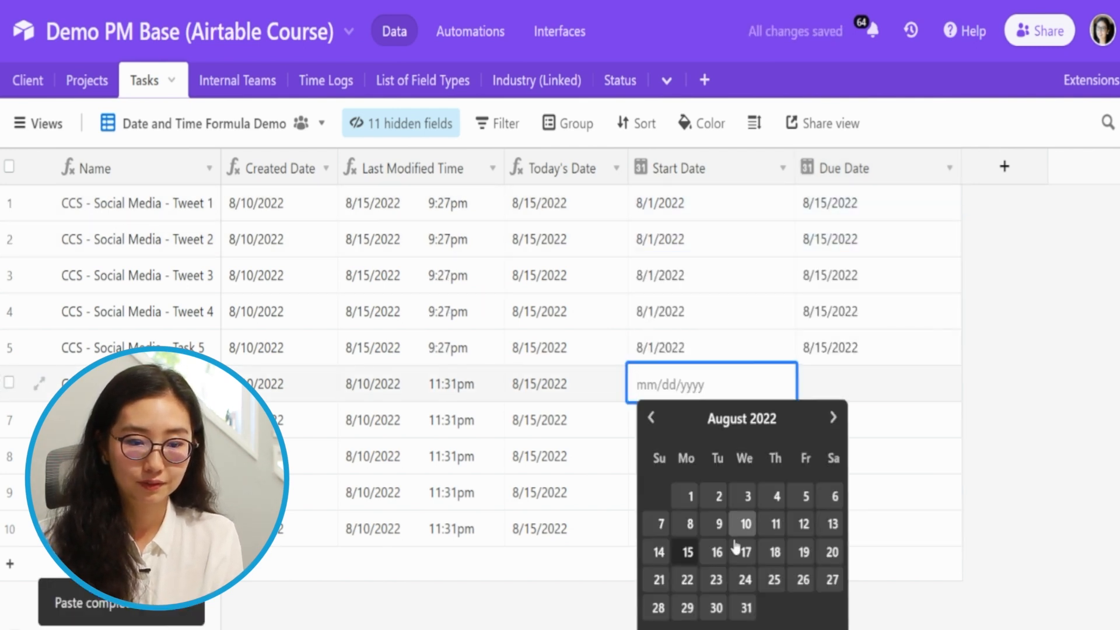
pyautogui.click(688, 580)
pyautogui.doubleClick(823, 384)
pyautogui.click(914, 608)
# - Copy the sixth record's Start Date and Due Date into records 7 through 10
pyautogui.moveTo(729, 393); pyautogui.dragTo(880, 395)
pyautogui.hotkey('ctrl', 'c')
pyautogui.moveTo(757, 427); pyautogui.dragTo(867, 562)
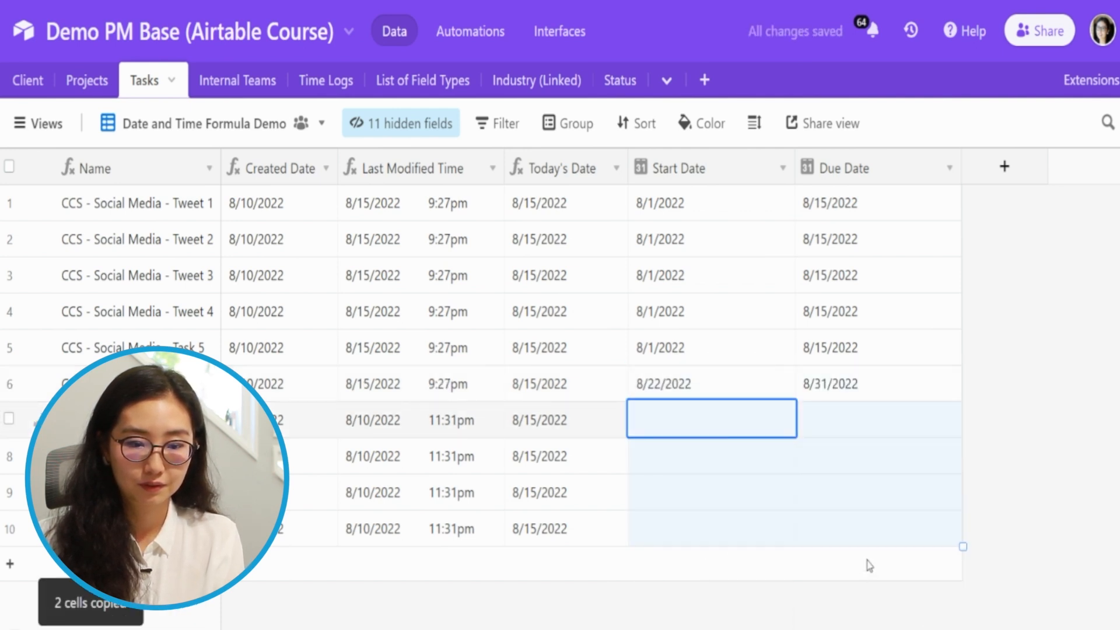
pyautogui.hotkey('ctrl', 'v')
pyautogui.click(852, 465)
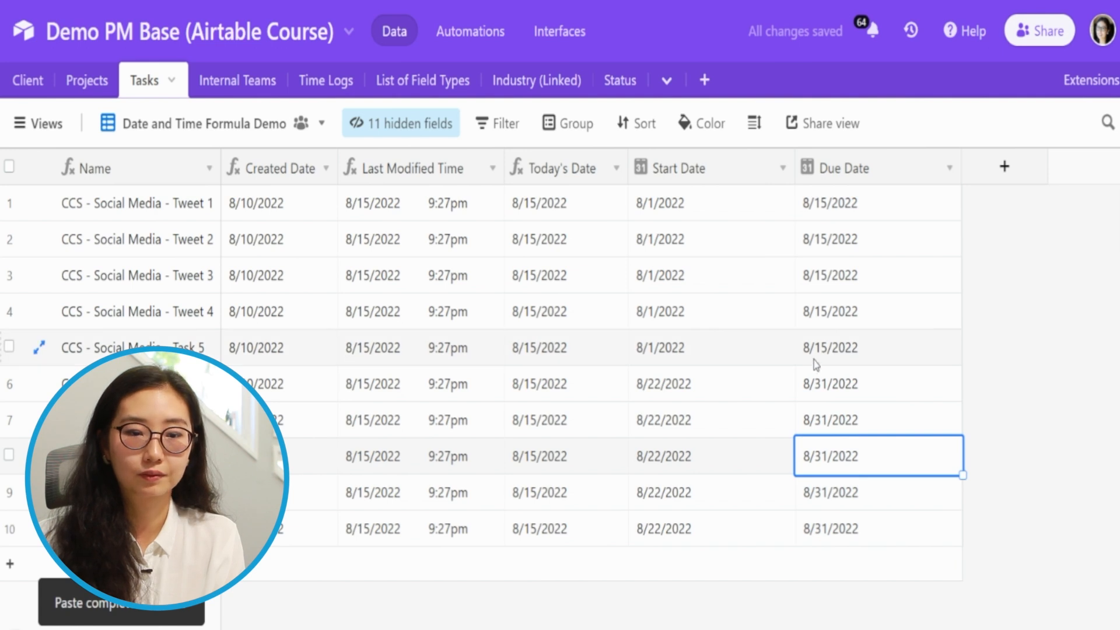
# - Narrow the Start Date and Due Date columns so they fit closely around their headings
pyautogui.moveTo(795, 168); pyautogui.dragTo(729, 210)
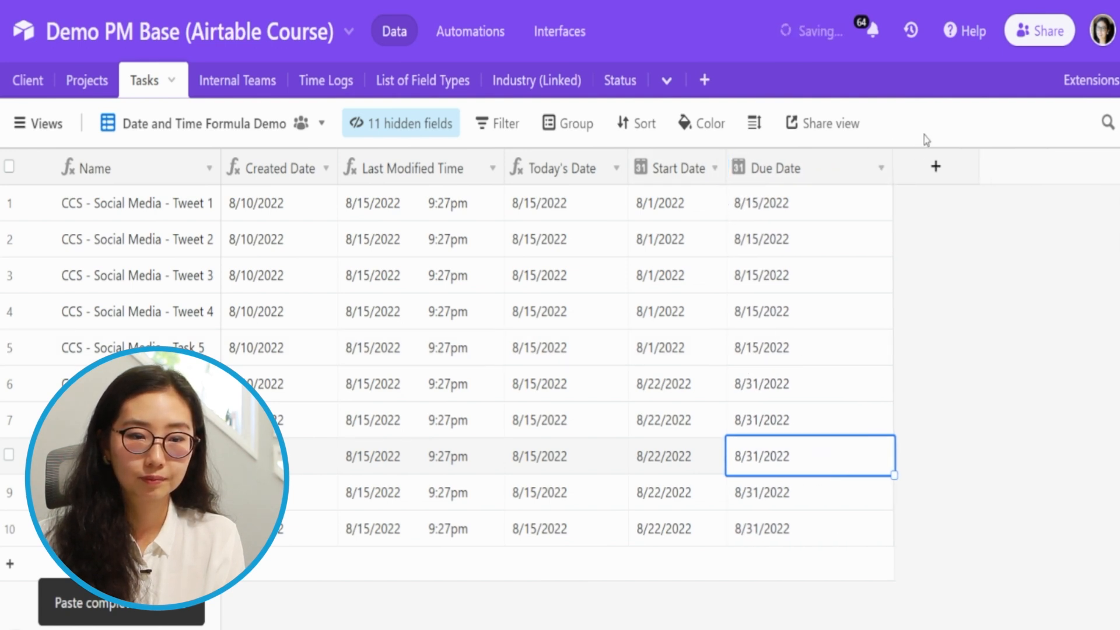
pyautogui.moveTo(893, 169); pyautogui.dragTo(826, 169)
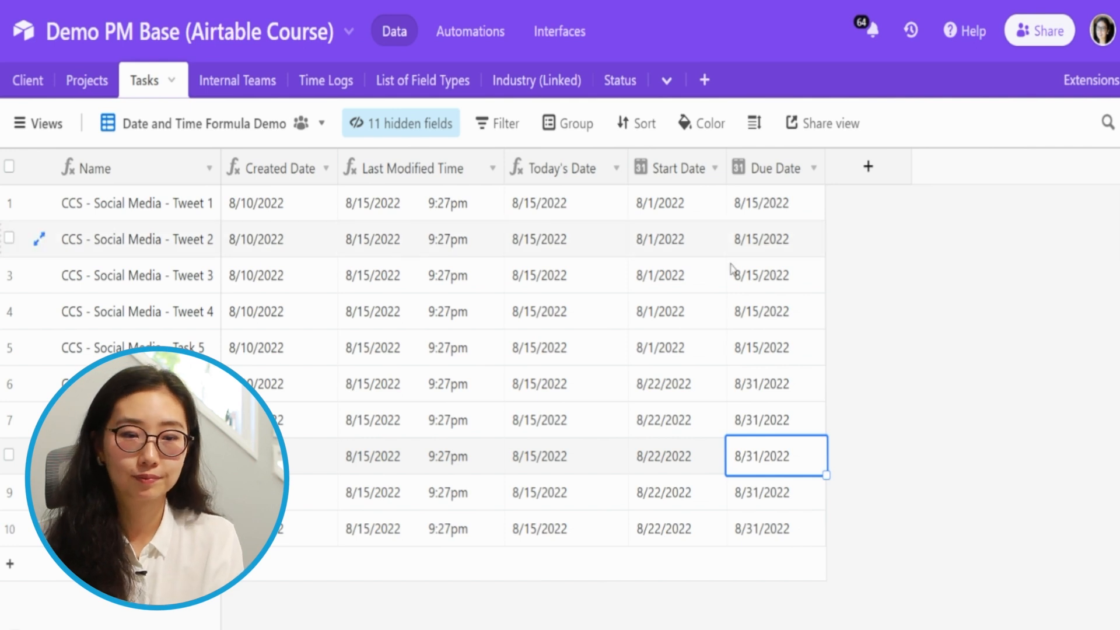
# - Start a new field named "Internal Review Date" with the Formula field type
pyautogui.click(878, 176)
pyautogui.write('Internal rev')
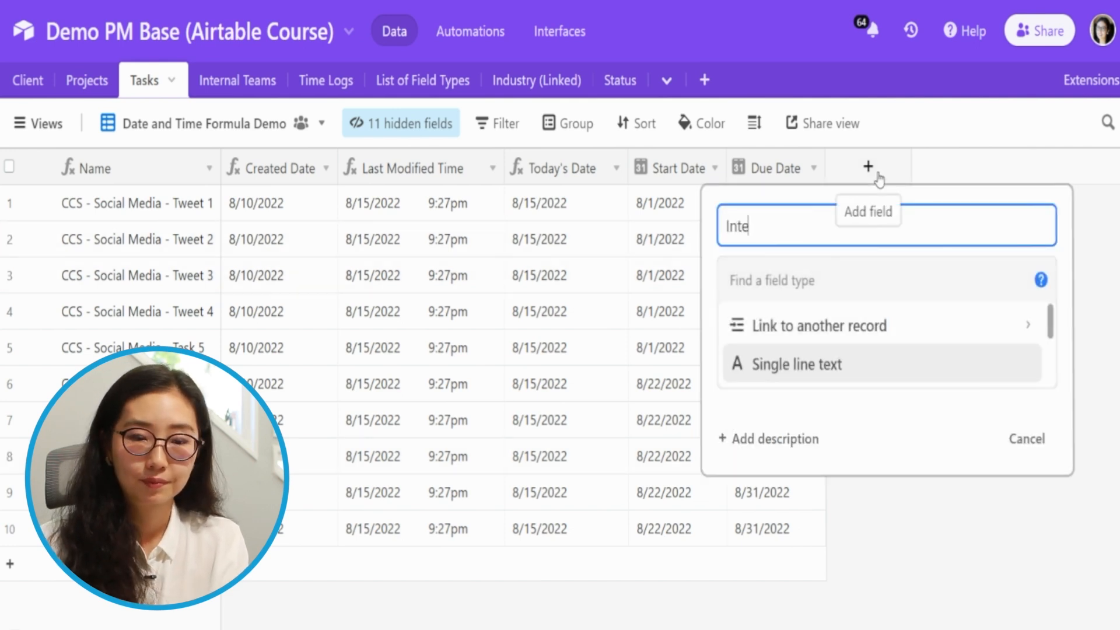
pyautogui.press('BackSpace')
pyautogui.press('BackSpace')
pyautogui.press('BackSpace')
pyautogui.write('Review Date')
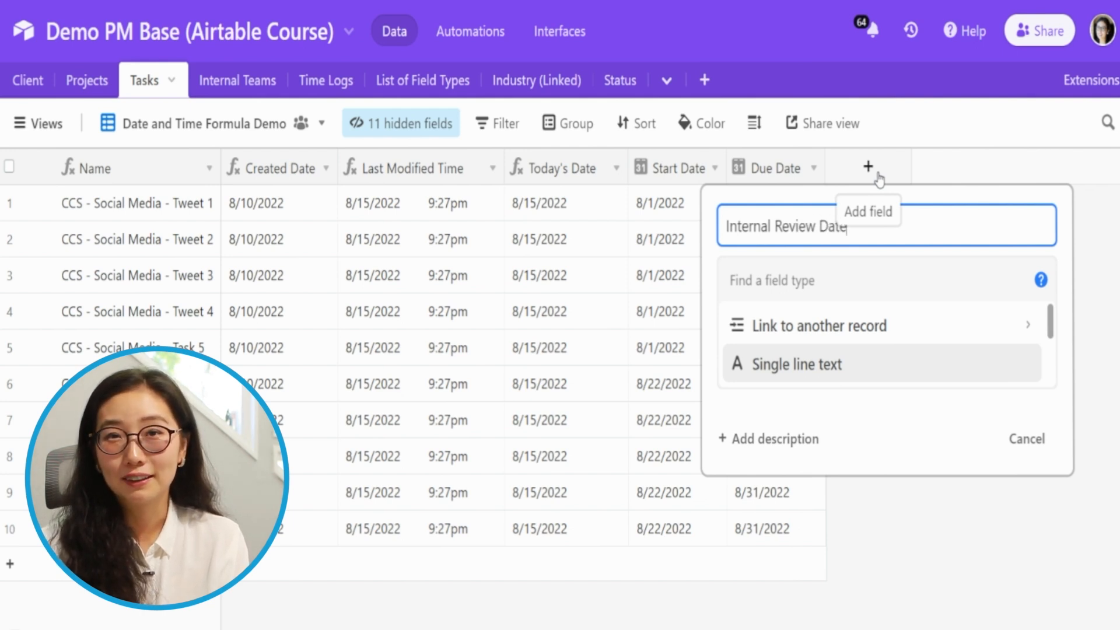
pyautogui.press('Tab')
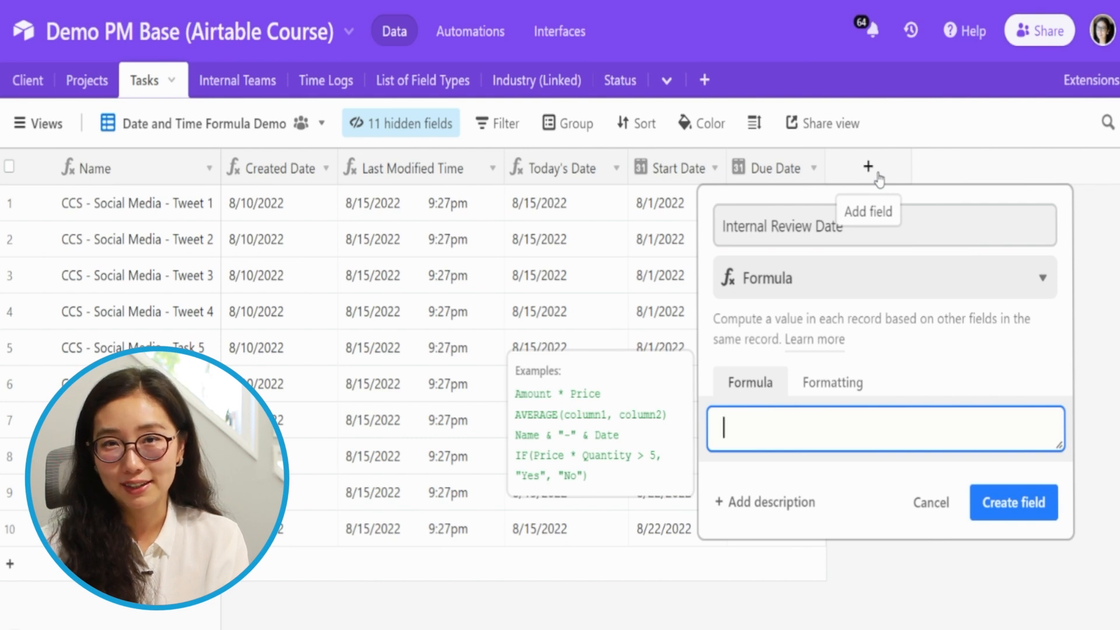
# - Enter DATEADD({Due Date},-3,'days') as the Internal Review Date field's formula and create the field
pyautogui.write('datea')
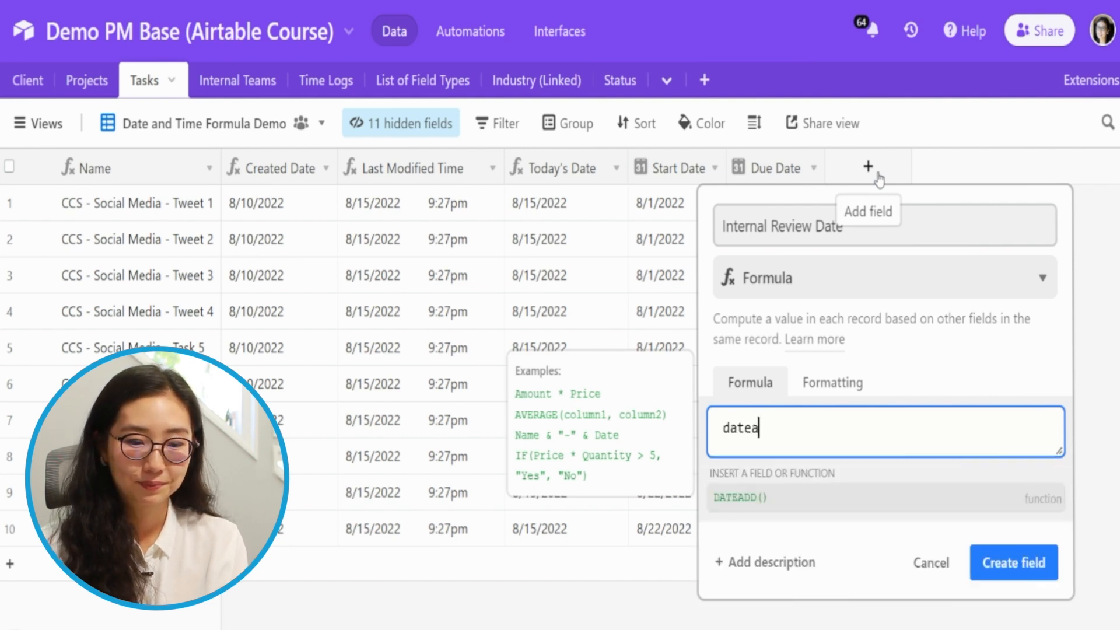
pyautogui.press('Tab')
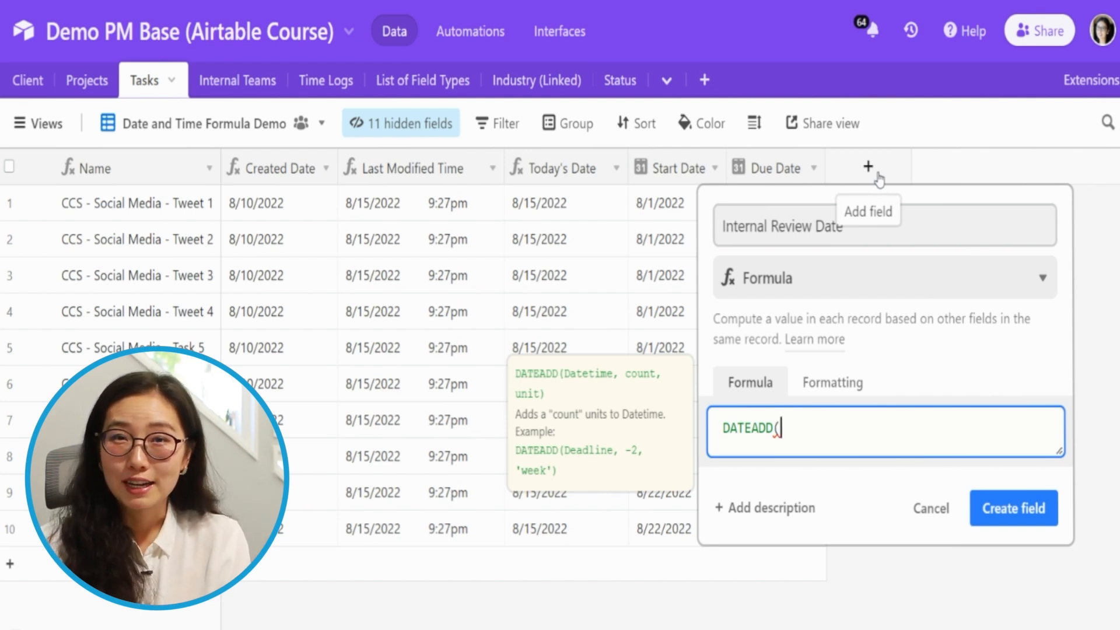
pyautogui.write('due')
pyautogui.press('Tab')
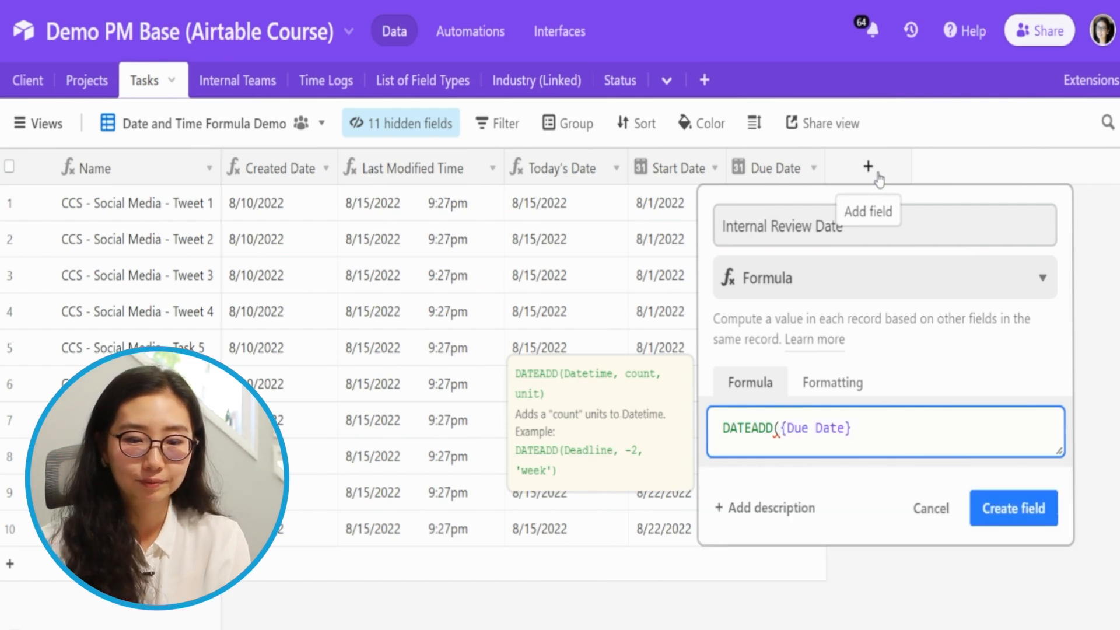
pyautogui.write(',')
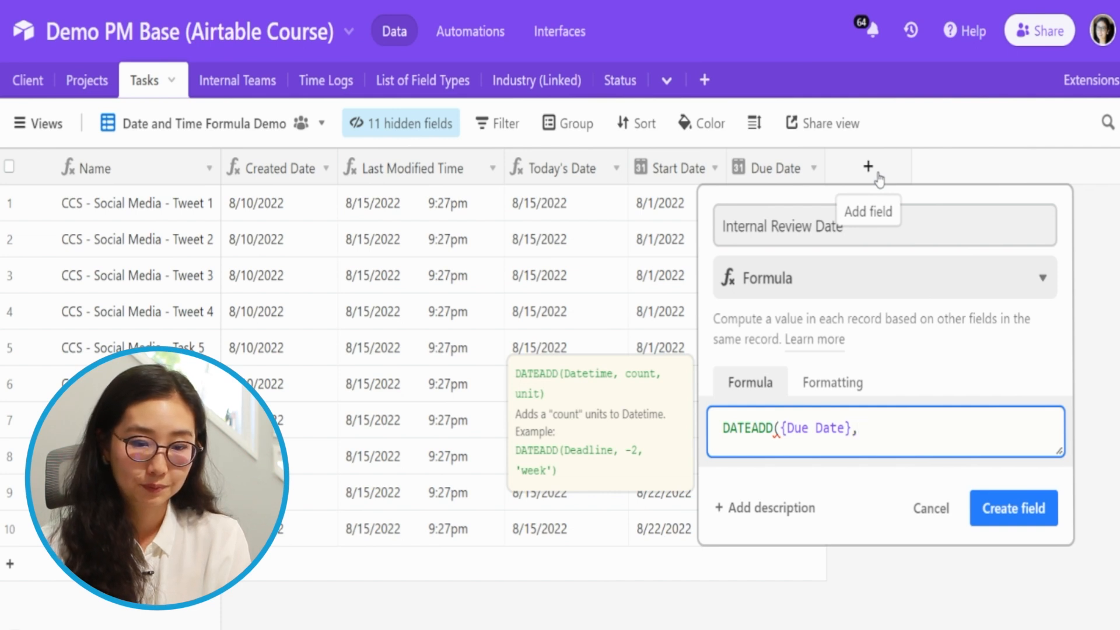
pyautogui.write("-3,'days'")
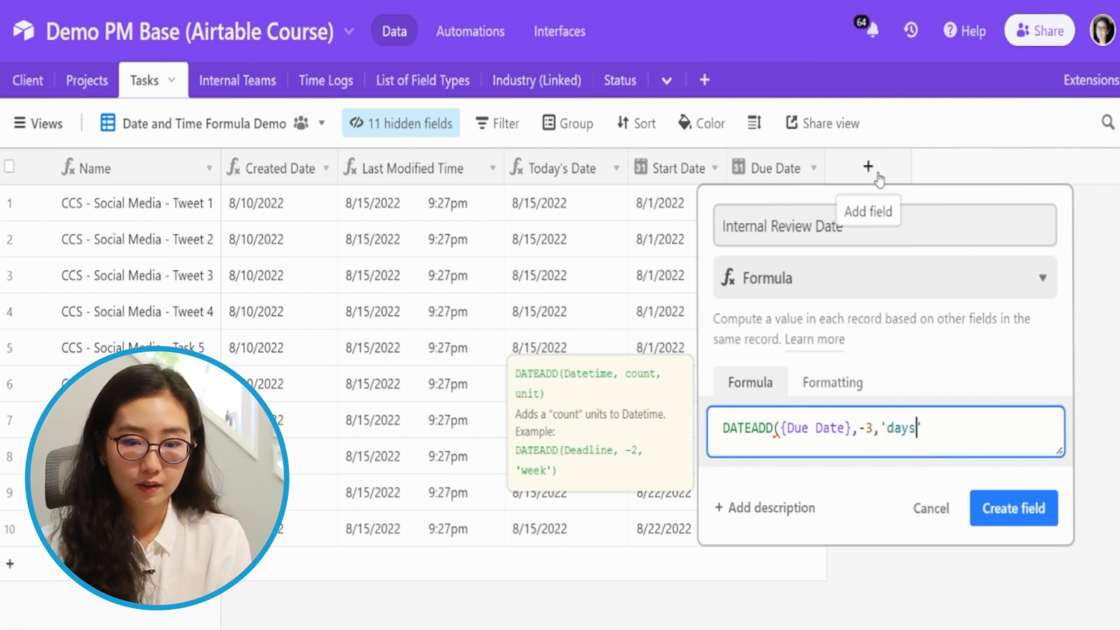
pyautogui.press('Right')
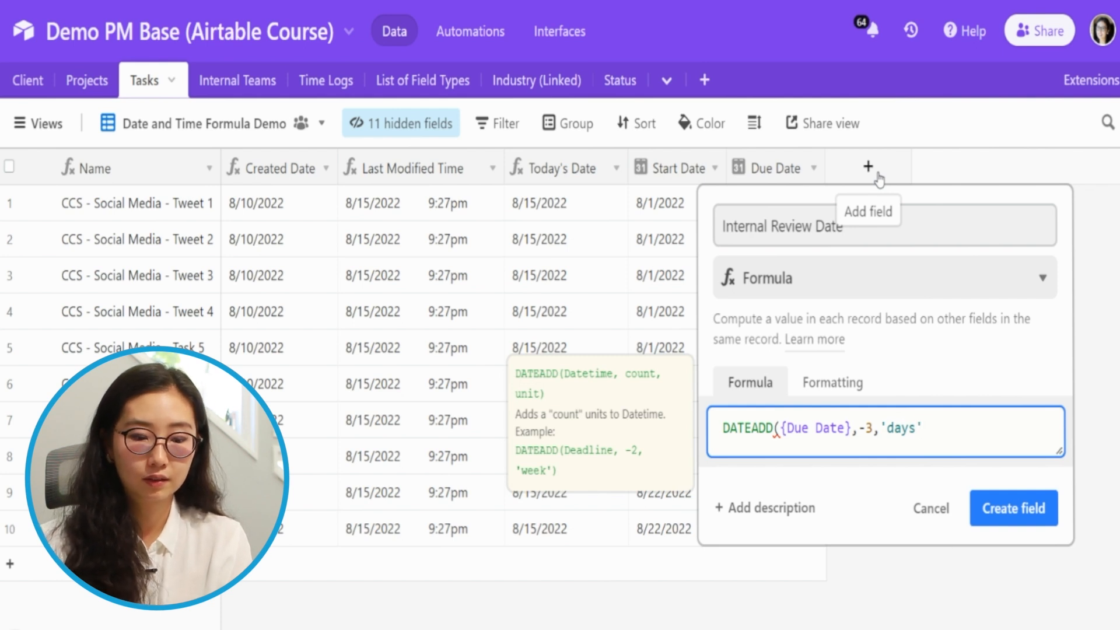
pyautogui.write(')')
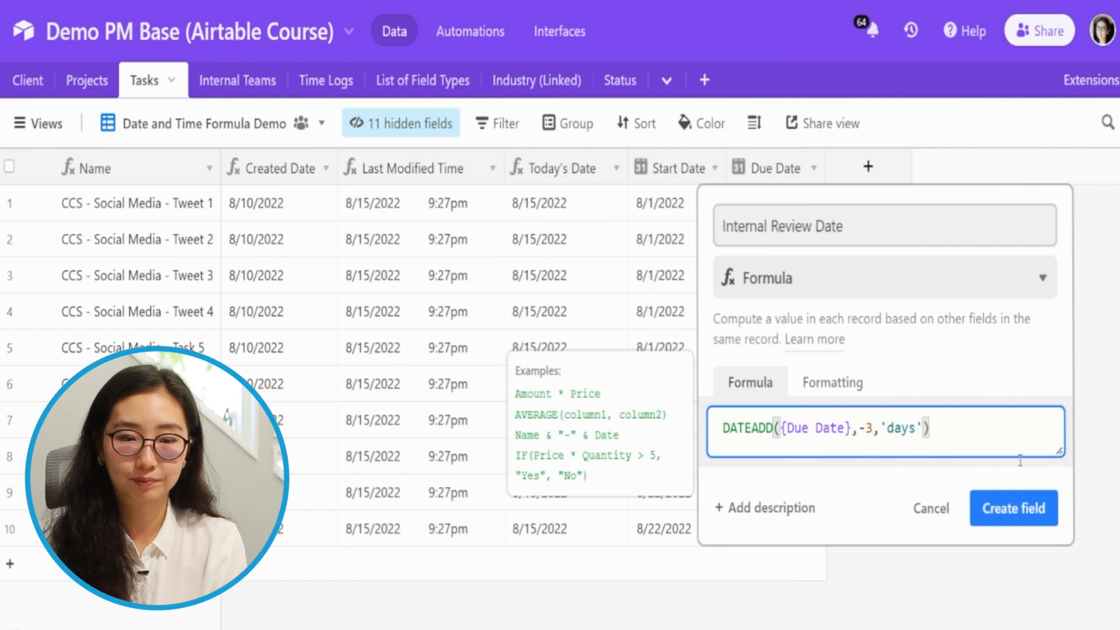
pyautogui.click(1011, 528)
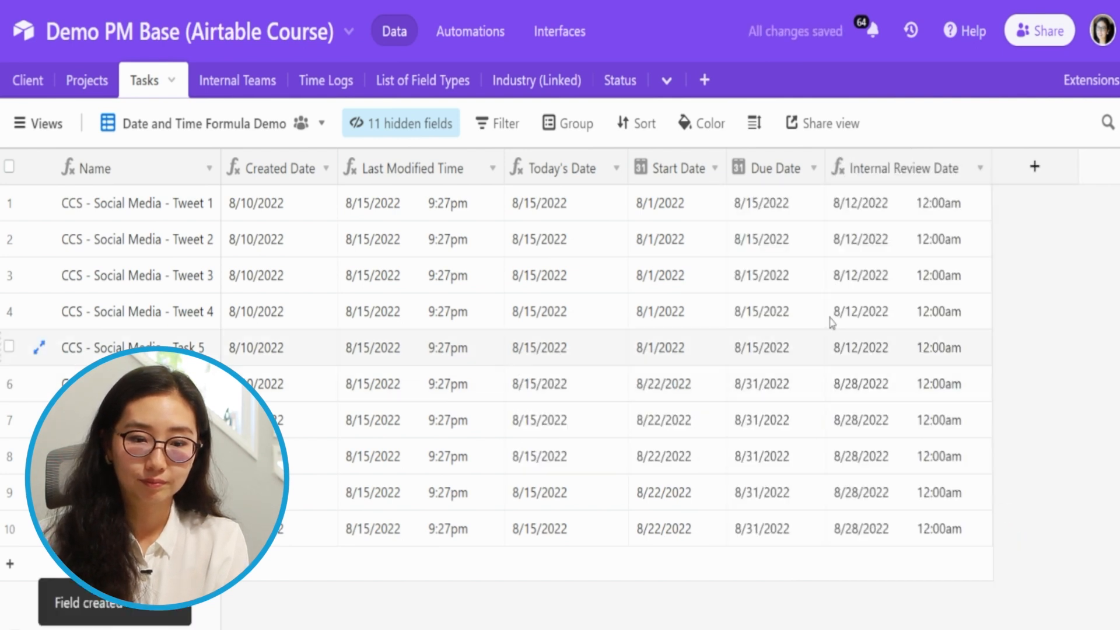
# - Turn off the same time zone (GMT) for all collaborators option in the Internal Review Date field's formatting and save
pyautogui.moveTo(892, 218); pyautogui.dragTo(895, 430)
pyautogui.click(895, 430)
pyautogui.click(911, 159)
pyautogui.doubleClick(912, 158)
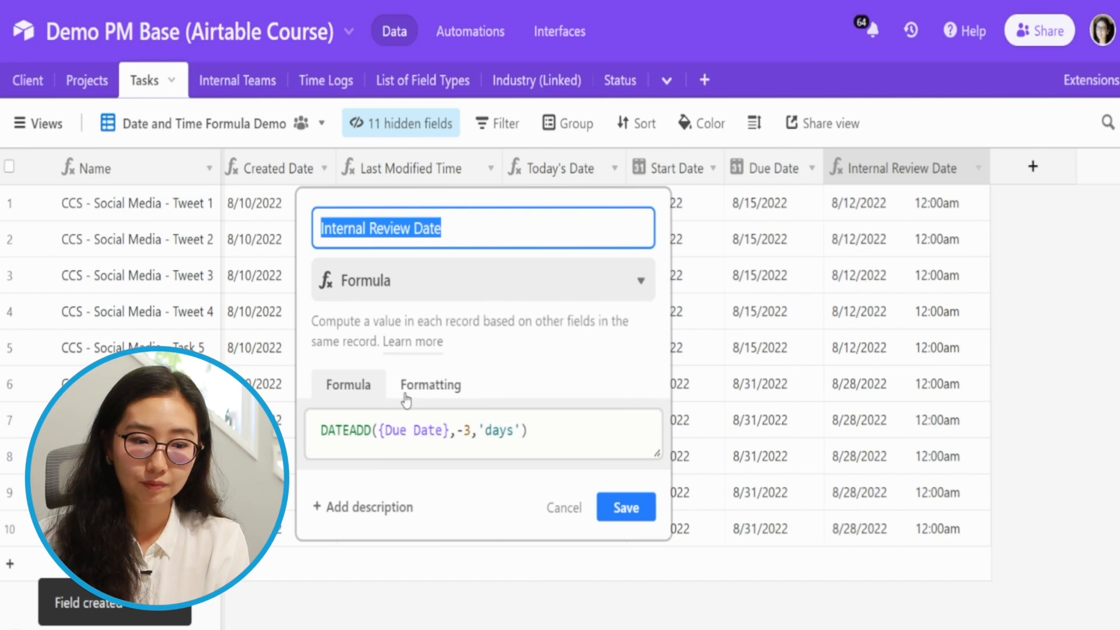
pyautogui.click(430, 384)
pyautogui.click(368, 619)
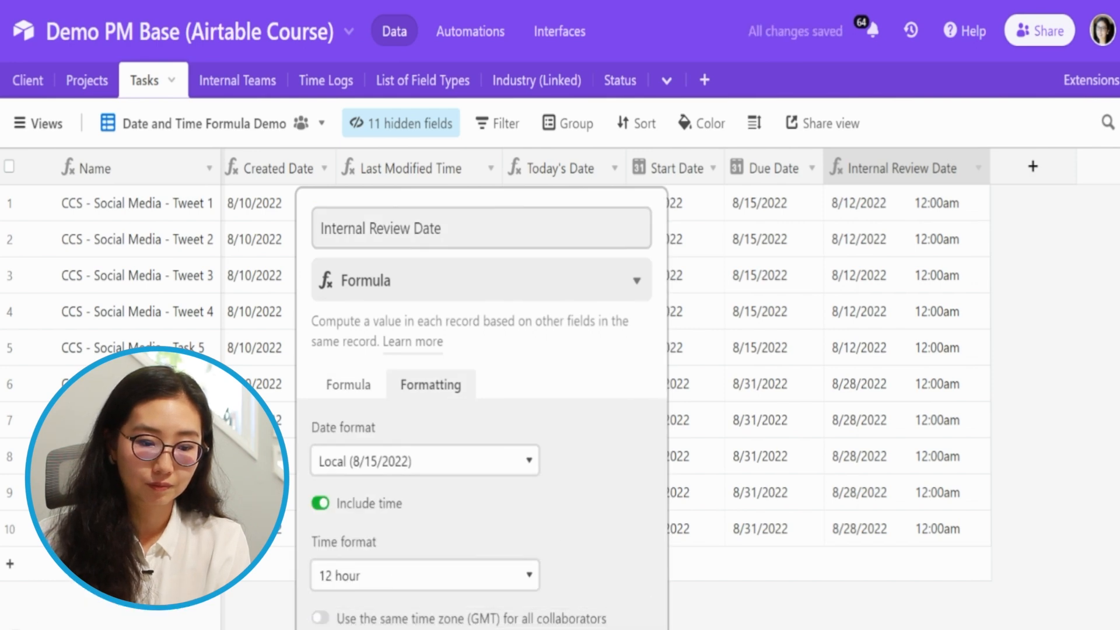
pyautogui.click(854, 412)
pyautogui.click(736, 379)
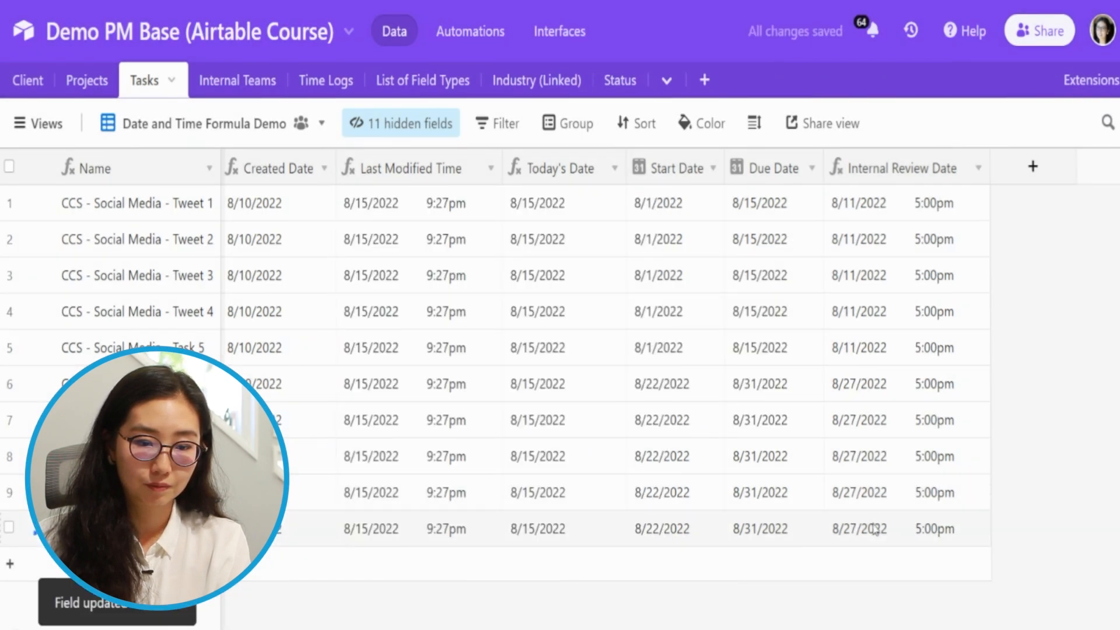
# - Turn off Include time in the Internal Review Date field's formatting and save the field
pyautogui.moveTo(857, 204); pyautogui.dragTo(853, 528)
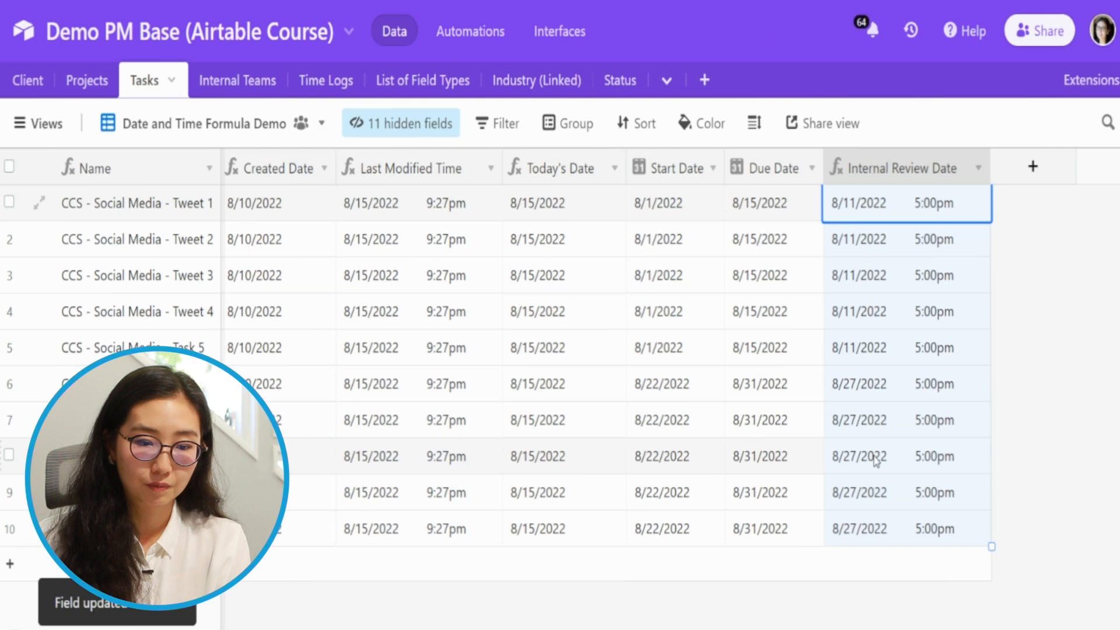
pyautogui.doubleClick(892, 173)
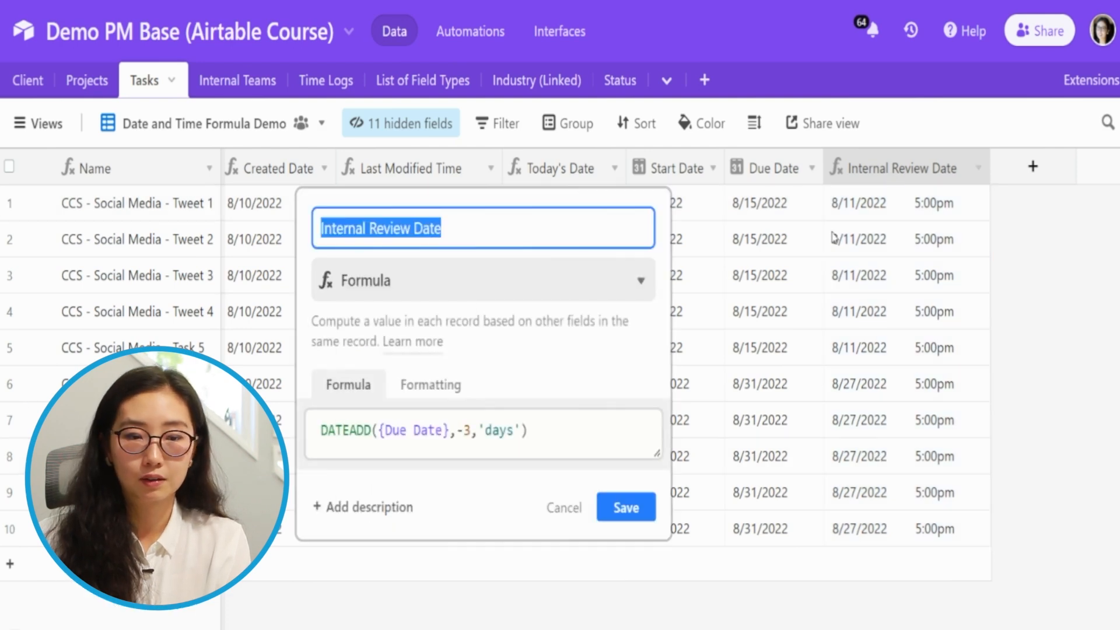
pyautogui.click(830, 14)
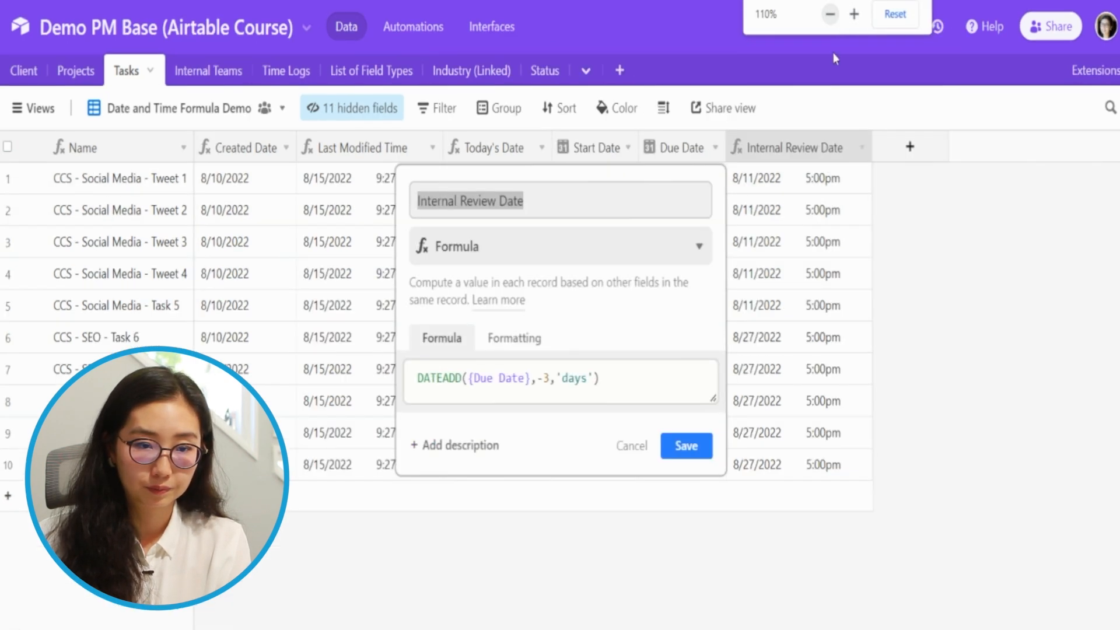
pyautogui.click(512, 348)
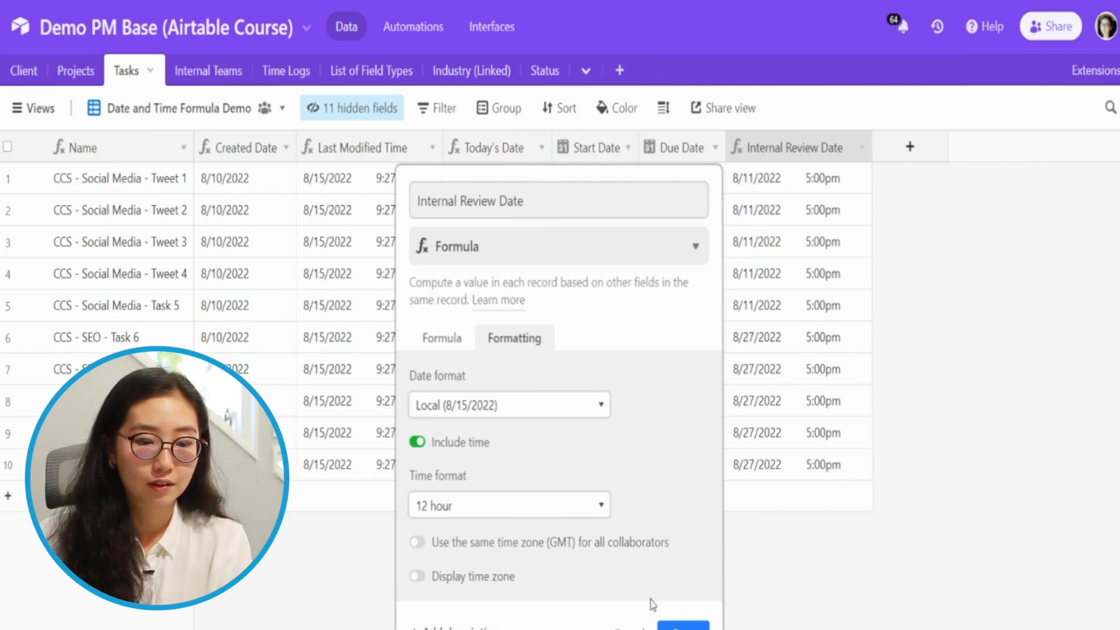
pyautogui.click(676, 625)
pyautogui.doubleClick(757, 156)
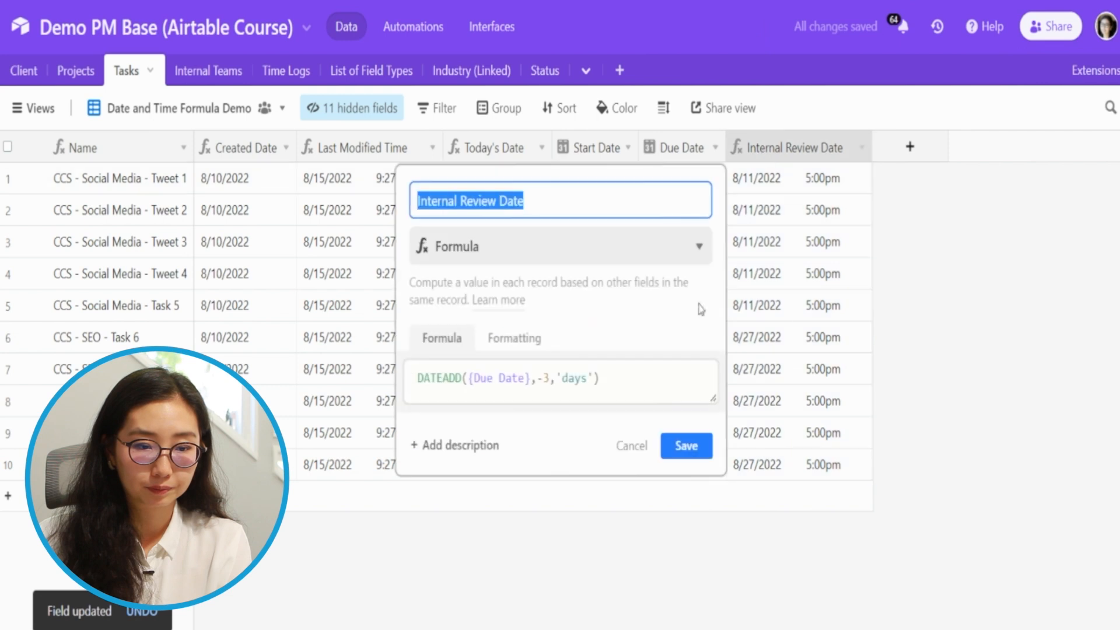
pyautogui.click(513, 338)
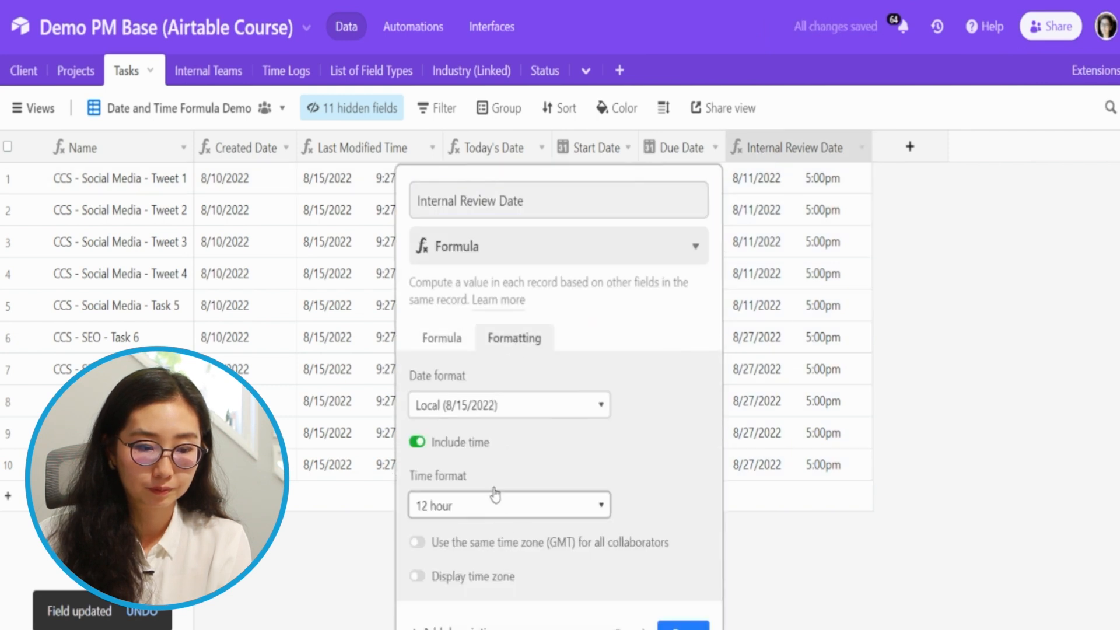
pyautogui.click(455, 445)
pyautogui.click(683, 570)
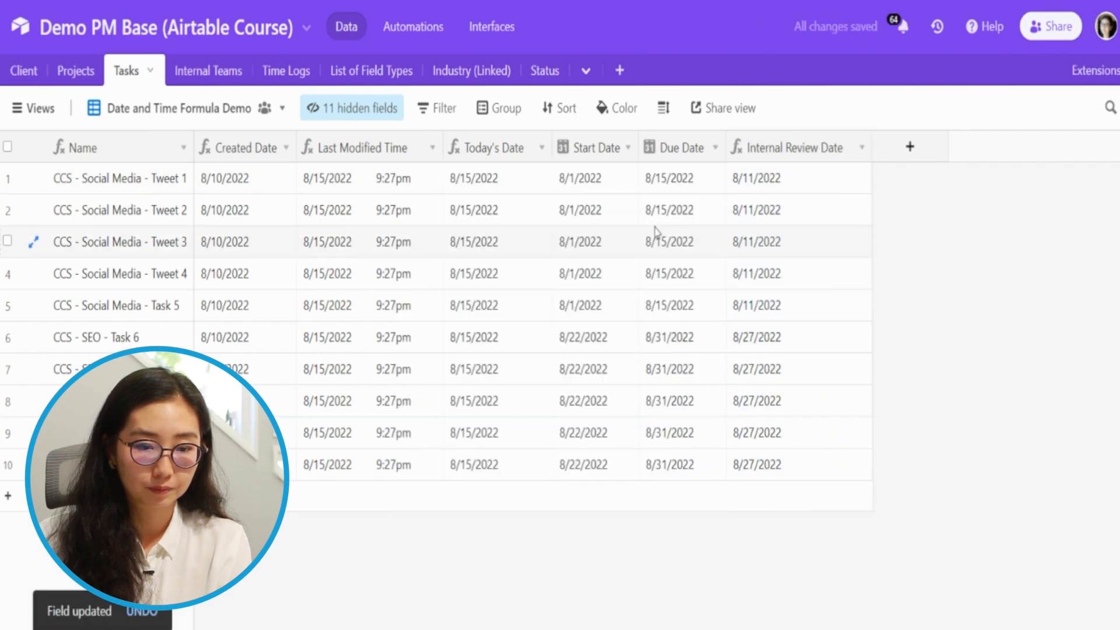
# - Examine the Due Date field's time options, switching Include time on and back off, and save
pyautogui.doubleClick(672, 147)
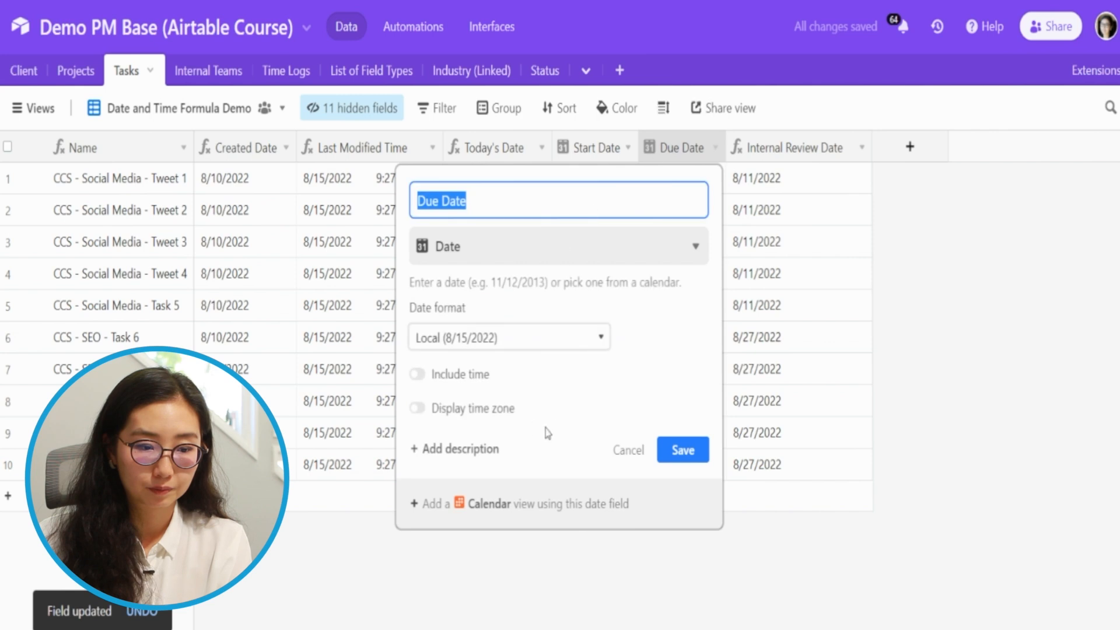
pyautogui.click(471, 376)
pyautogui.click(474, 379)
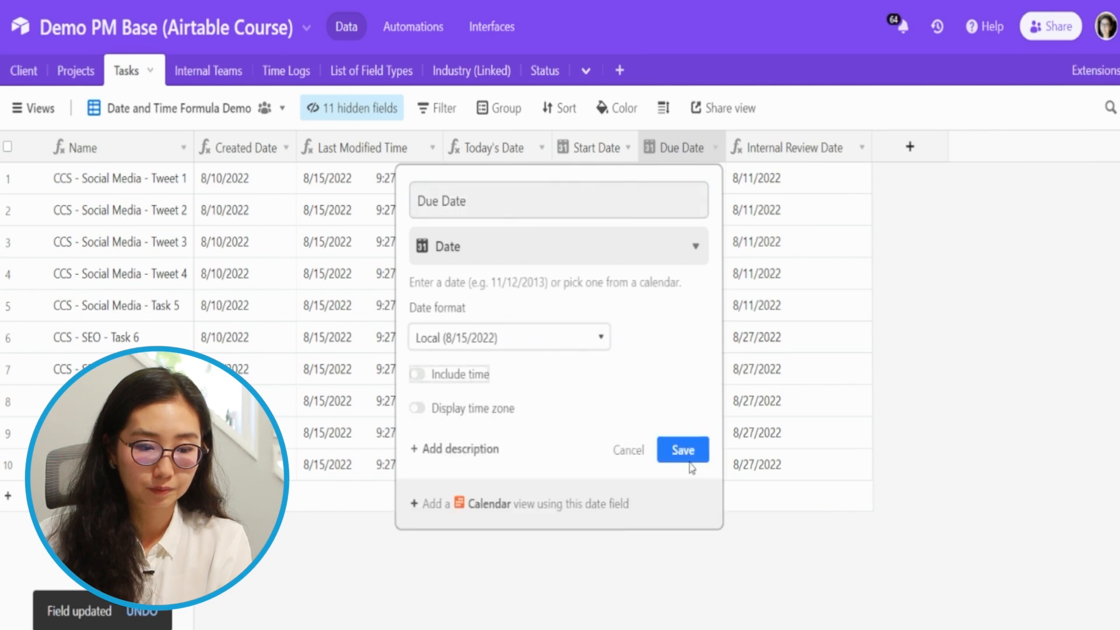
pyautogui.click(680, 450)
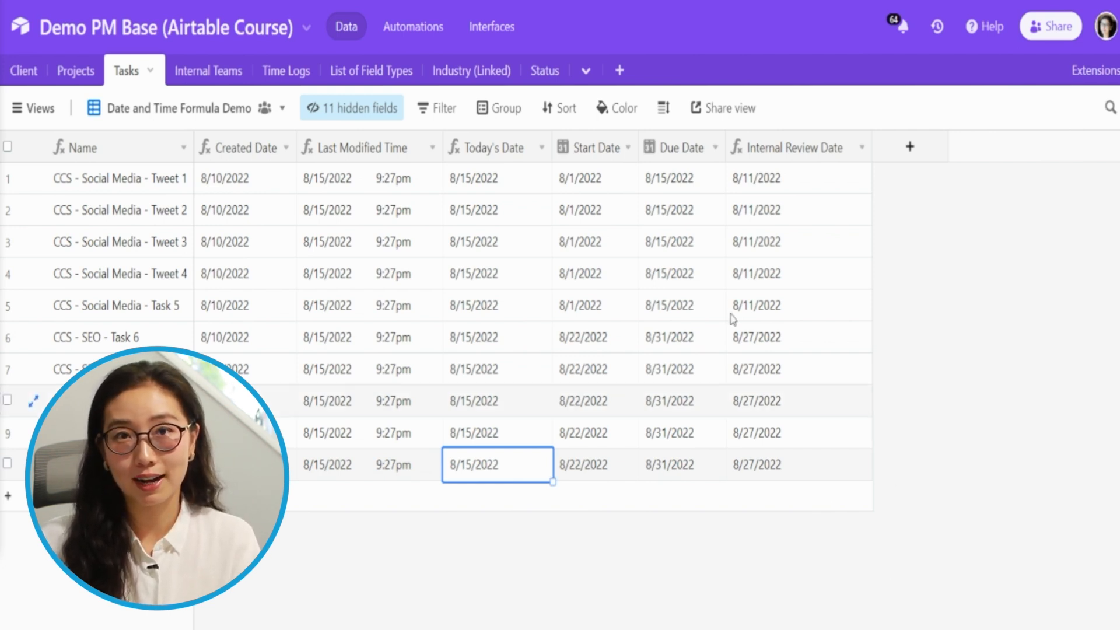
# - Start a new field named "Days to Complete Task" with the Formula field type
pyautogui.click(920, 153)
pyautogui.write('Date')
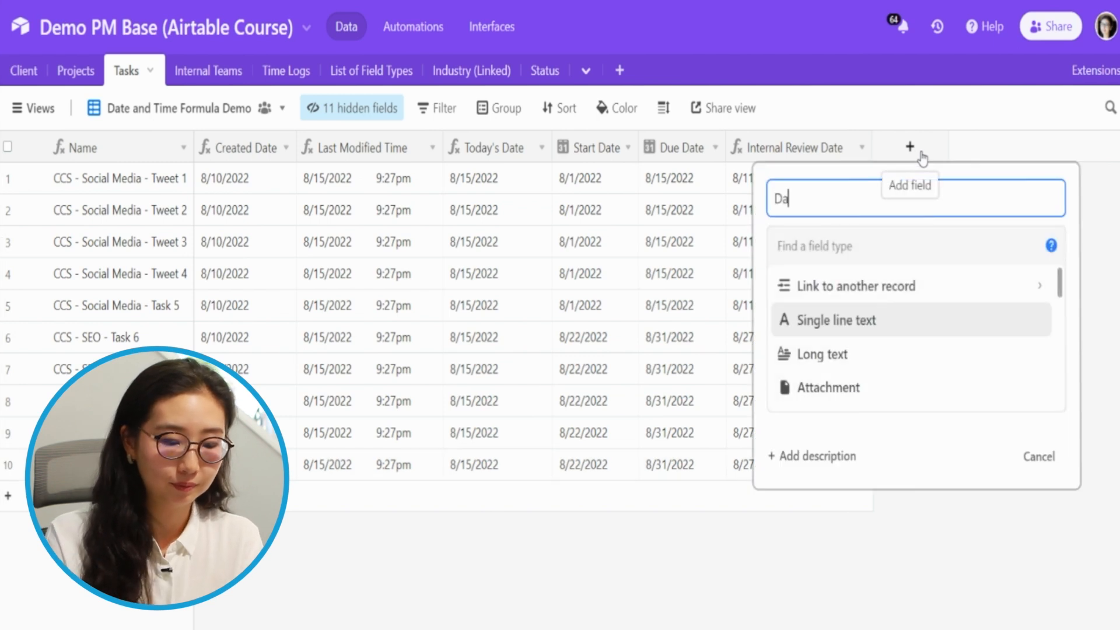
pyautogui.press('BackSpace')
pyautogui.press('BackSpace')
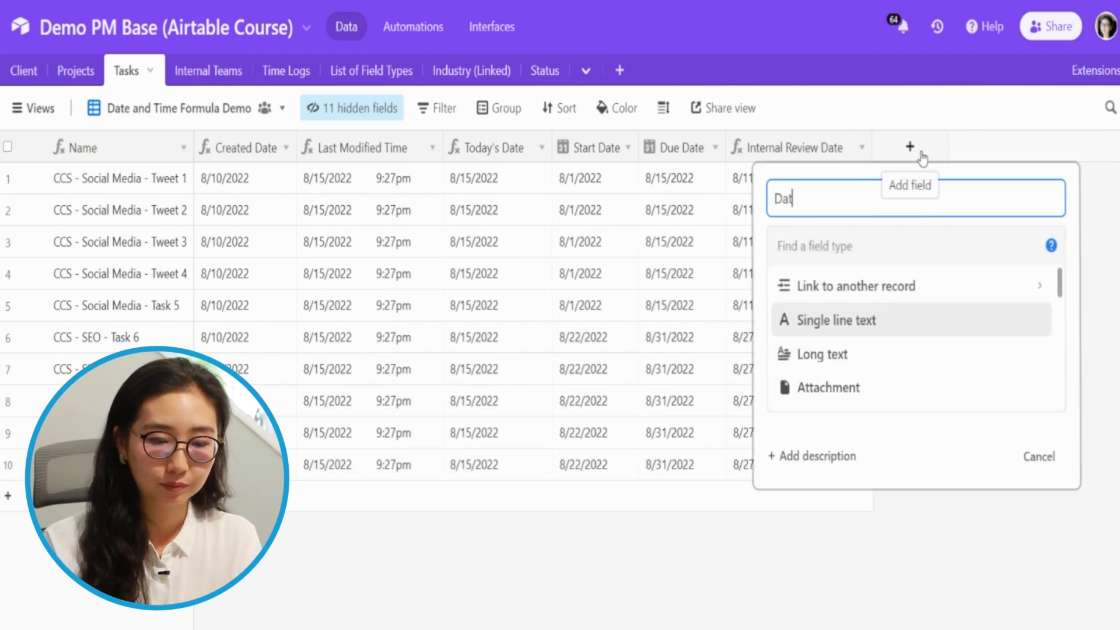
pyautogui.write('ys to Complete')
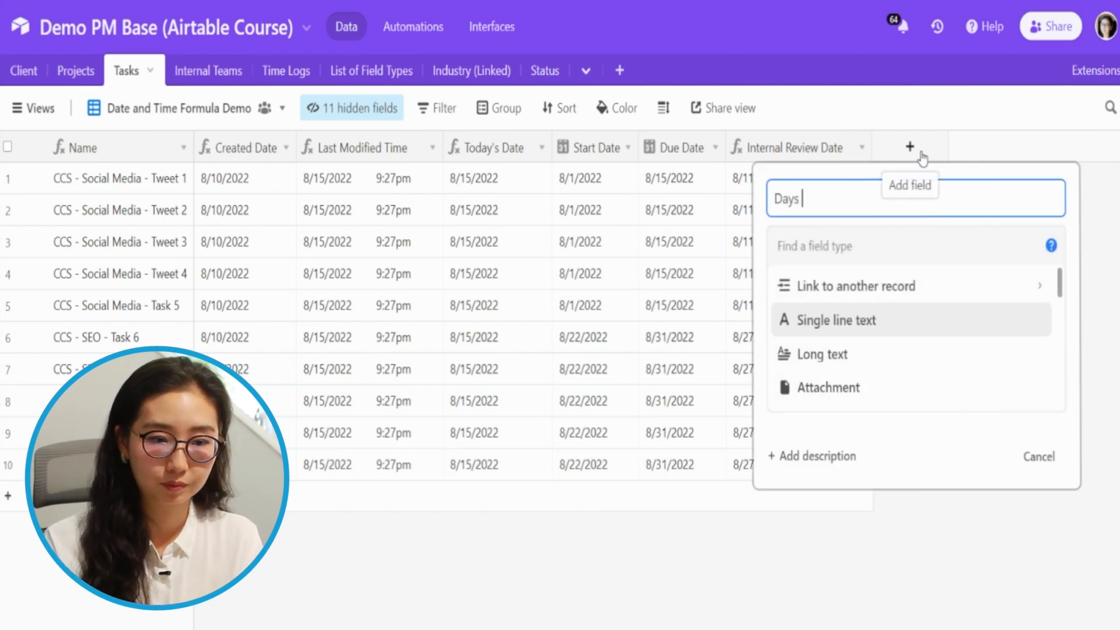
pyautogui.write(' Task')
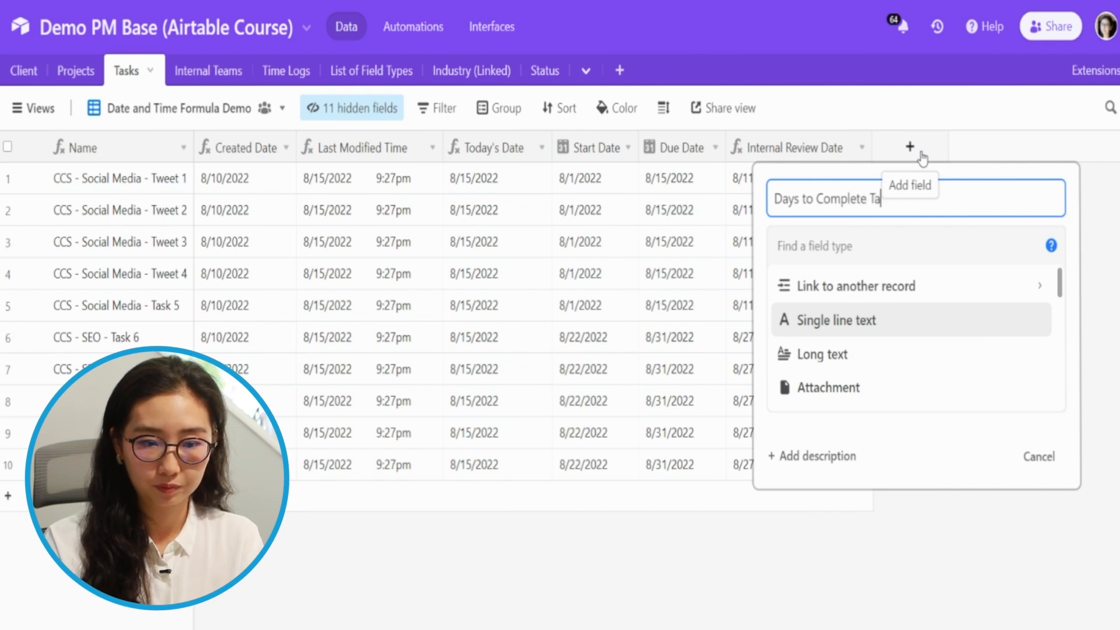
pyautogui.press('Tab')
pyautogui.write('for')
pyautogui.press('Return')
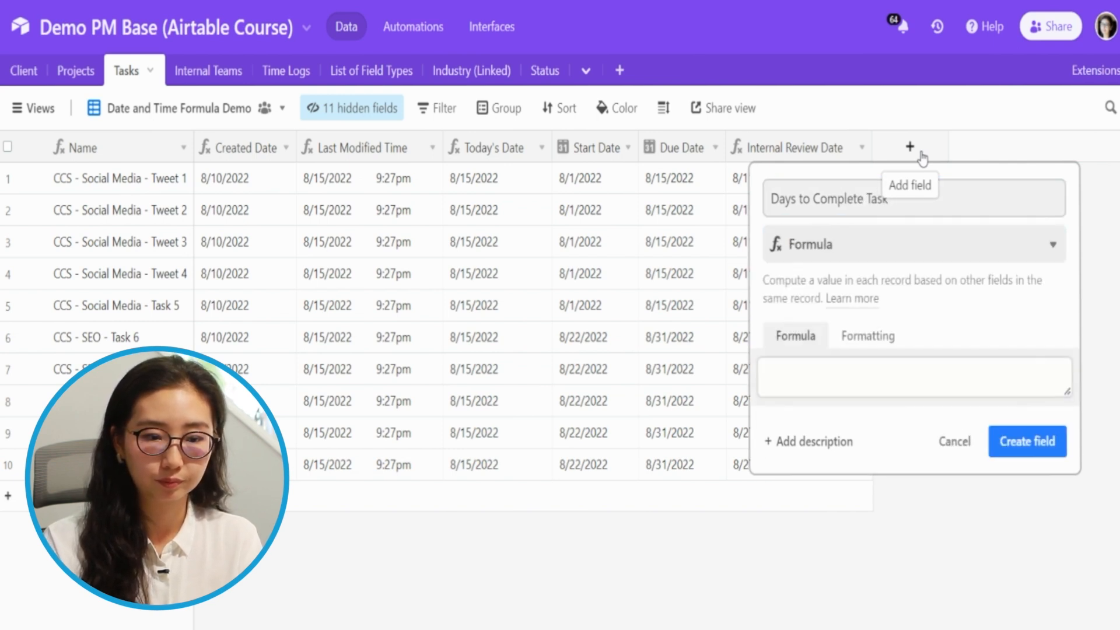
# - Enter DATETIME_DIFF({Start Date},{Due Date},'days') as the Days to Complete Task field's formula and create the field
pyautogui.click(867, 370)
pyautogui.write('date')
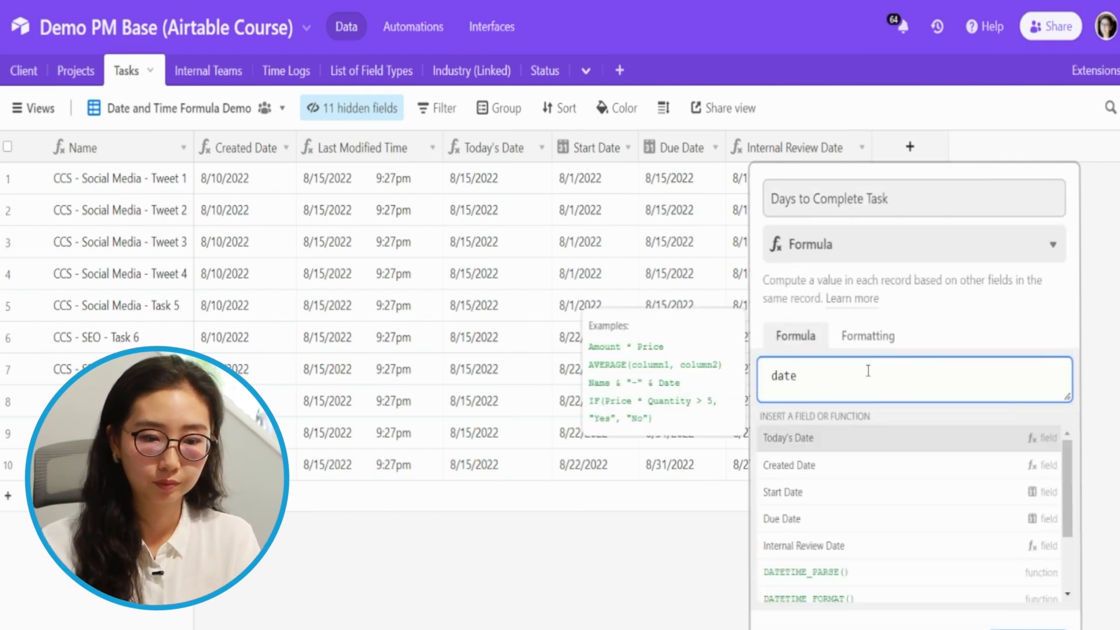
pyautogui.write('time')
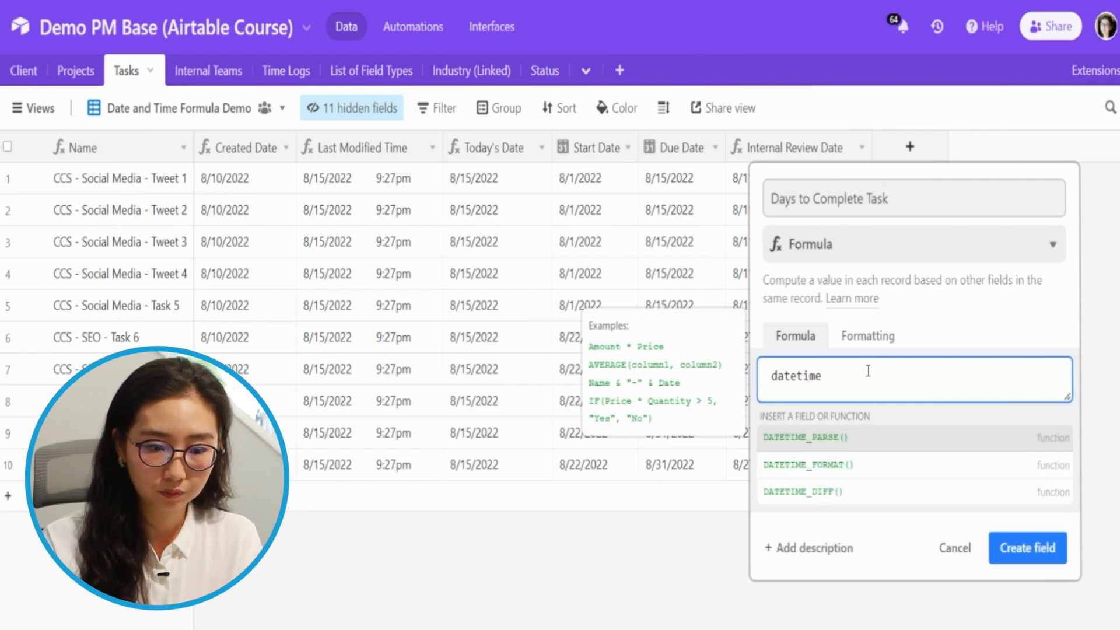
pyautogui.click(855, 502)
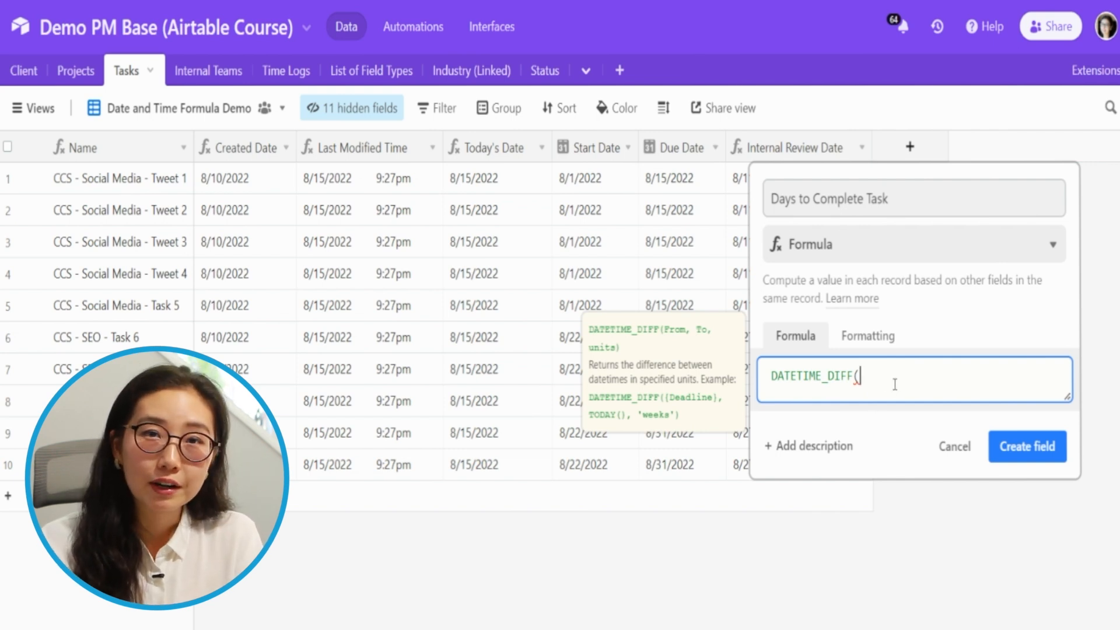
pyautogui.write('star')
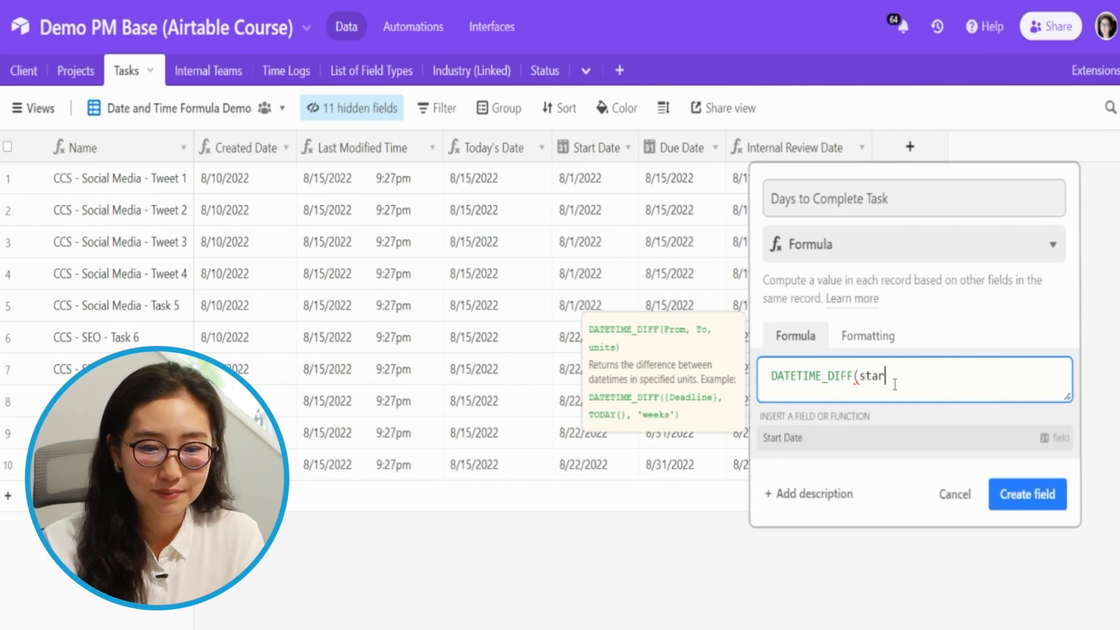
pyautogui.press('Return')
pyautogui.write(',')
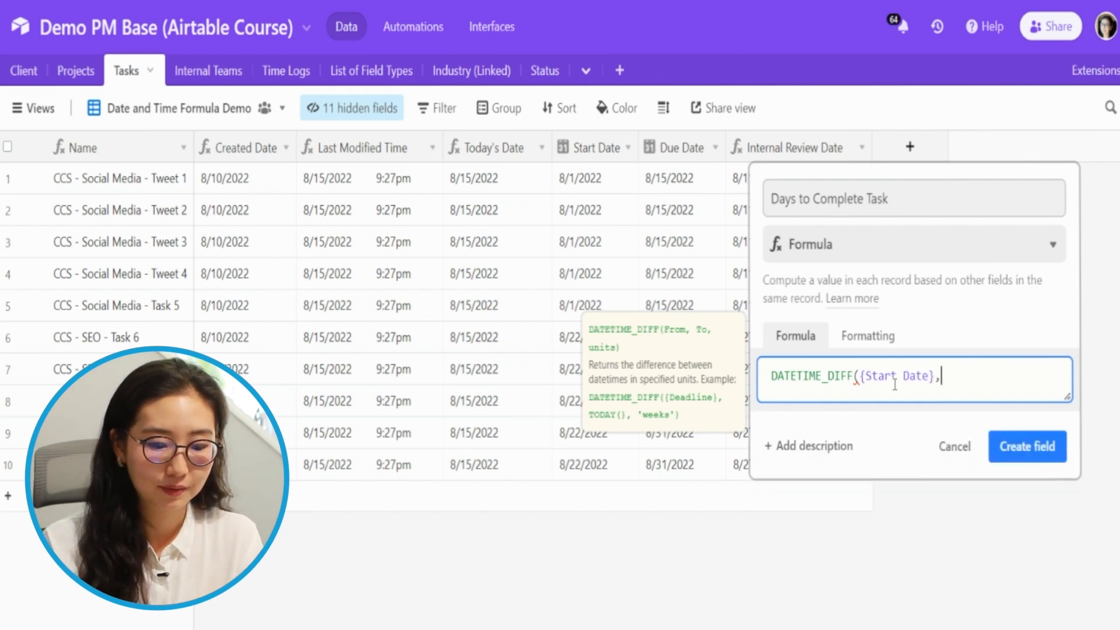
pyautogui.write('due')
pyautogui.press('Return')
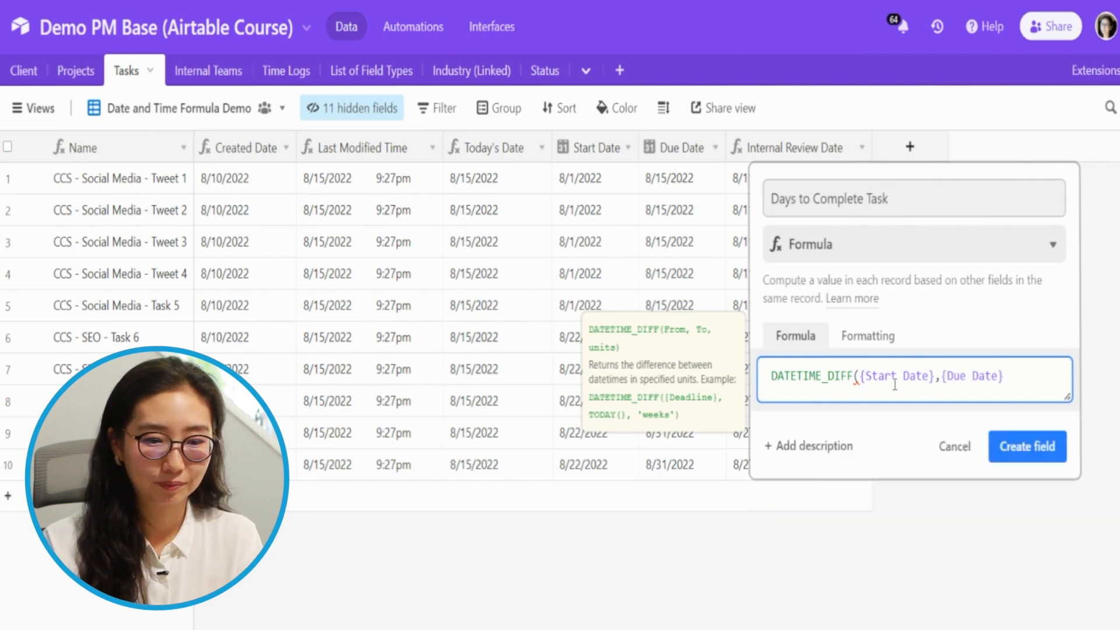
pyautogui.write(',')
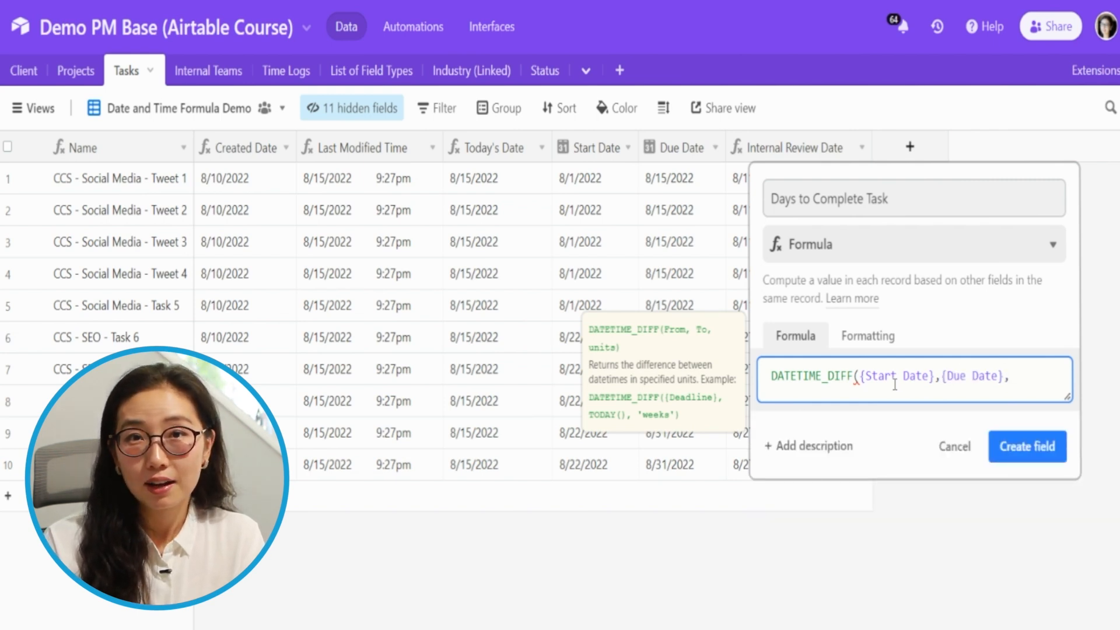
pyautogui.write("'days")
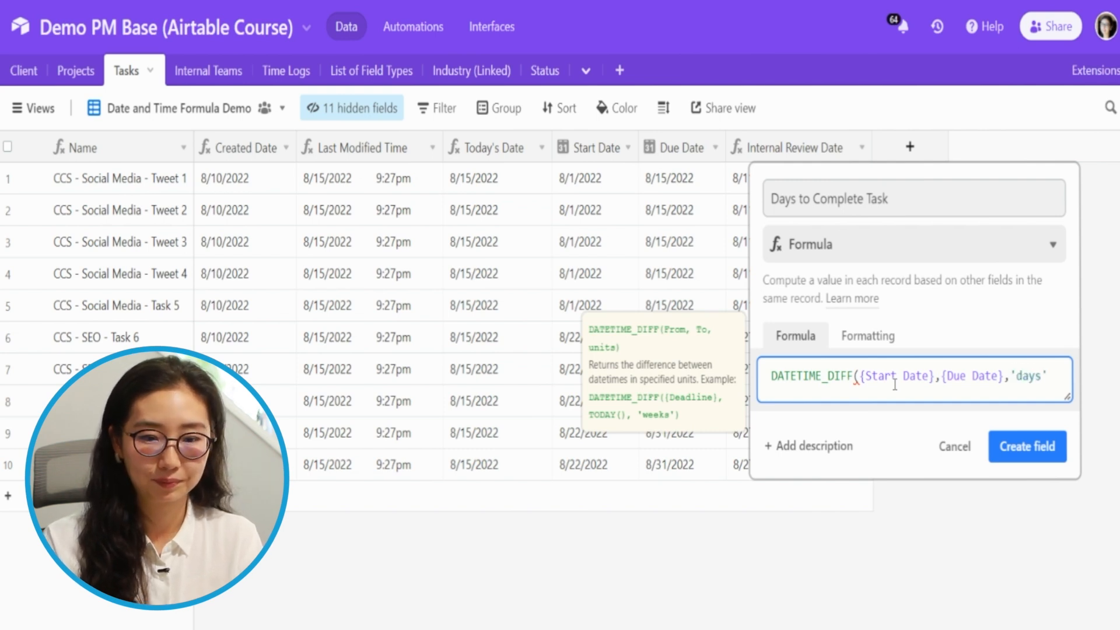
pyautogui.write("'")
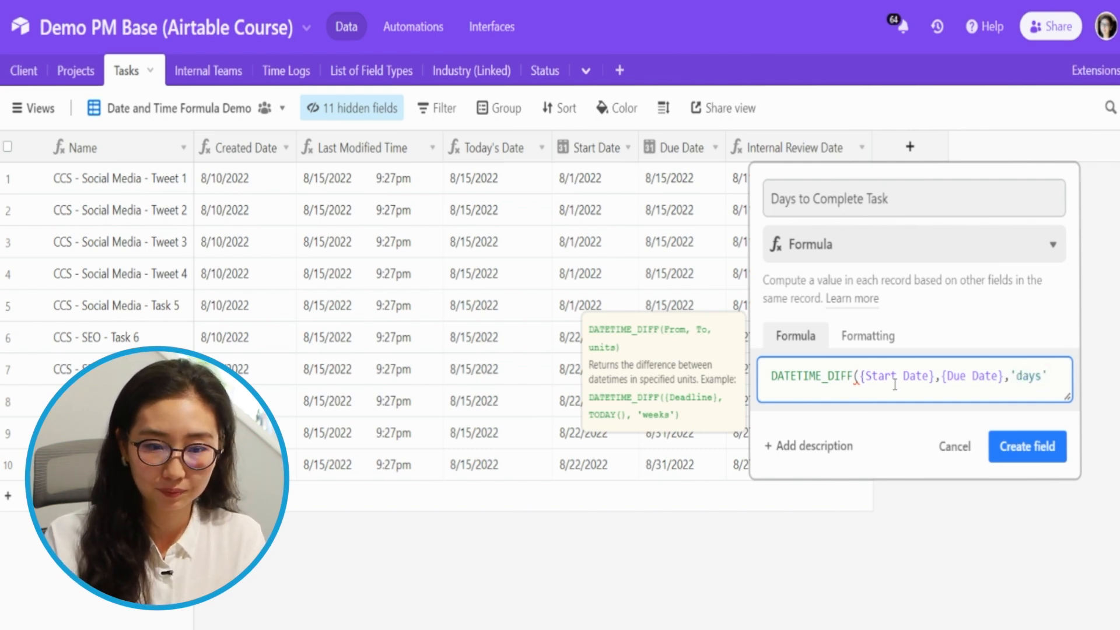
pyautogui.write(')')
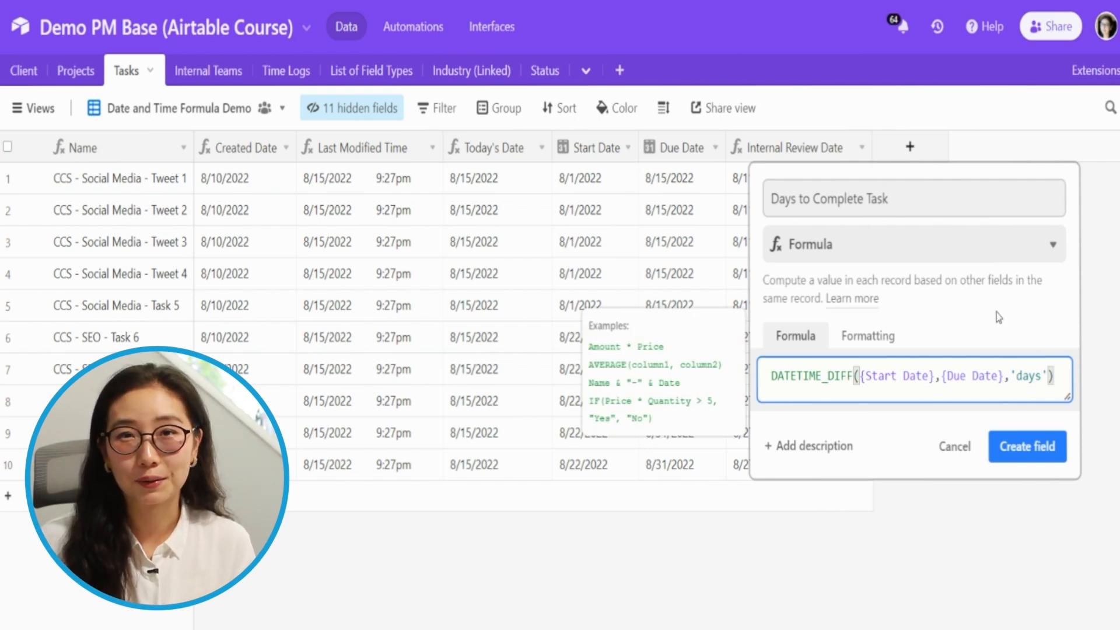
pyautogui.click(1022, 457)
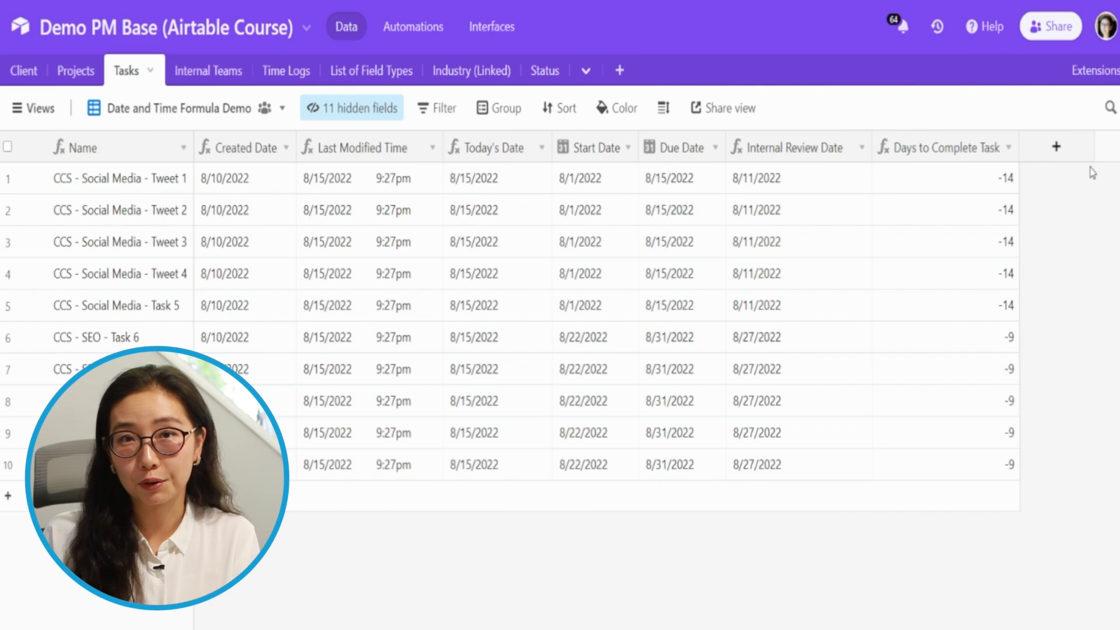
# - Swap the dates in the Days to Complete Task formula to DATETIME_DIFF({Due Date},{Start Date},'days') and save
pyautogui.doubleClick(959, 151)
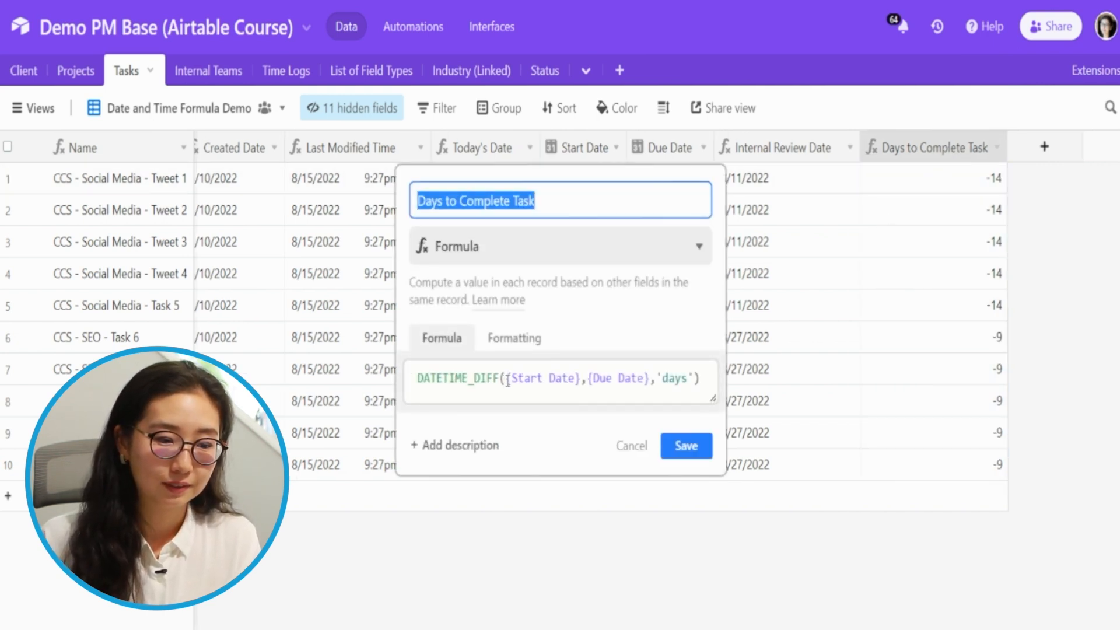
pyautogui.moveTo(508, 381); pyautogui.dragTo(588, 385)
pyautogui.press('BackSpace')
pyautogui.press('Right')
pyautogui.press('Right')
pyautogui.press('Right')
pyautogui.press('Right')
pyautogui.press('Right')
pyautogui.press('Right')
pyautogui.press('Right')
pyautogui.press('Right')
pyautogui.press('Right')
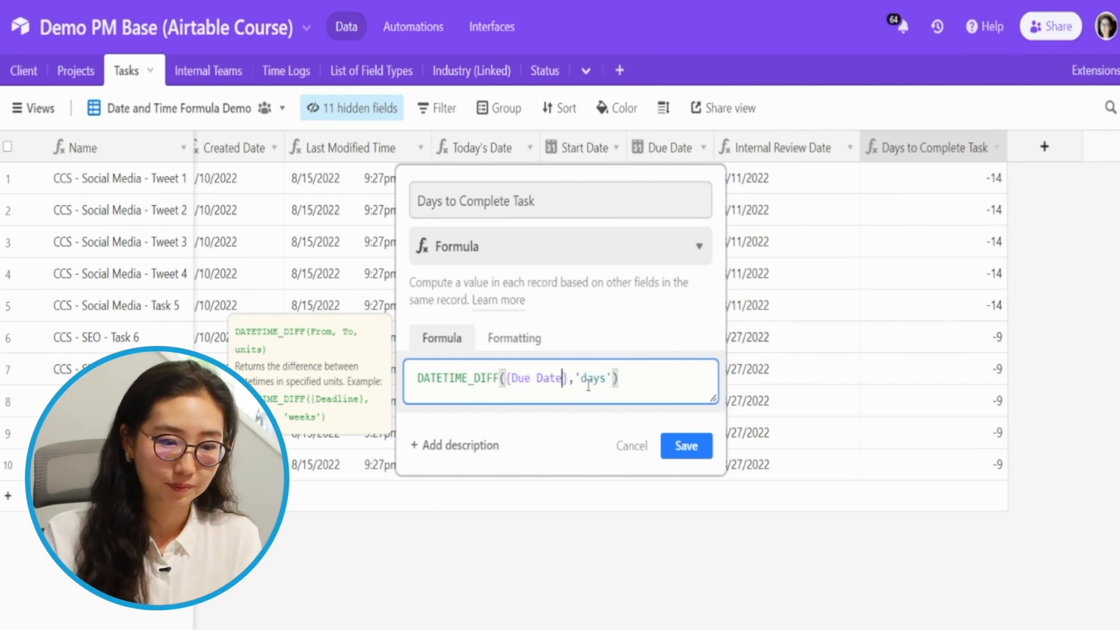
pyautogui.press('Right')
pyautogui.write(',start')
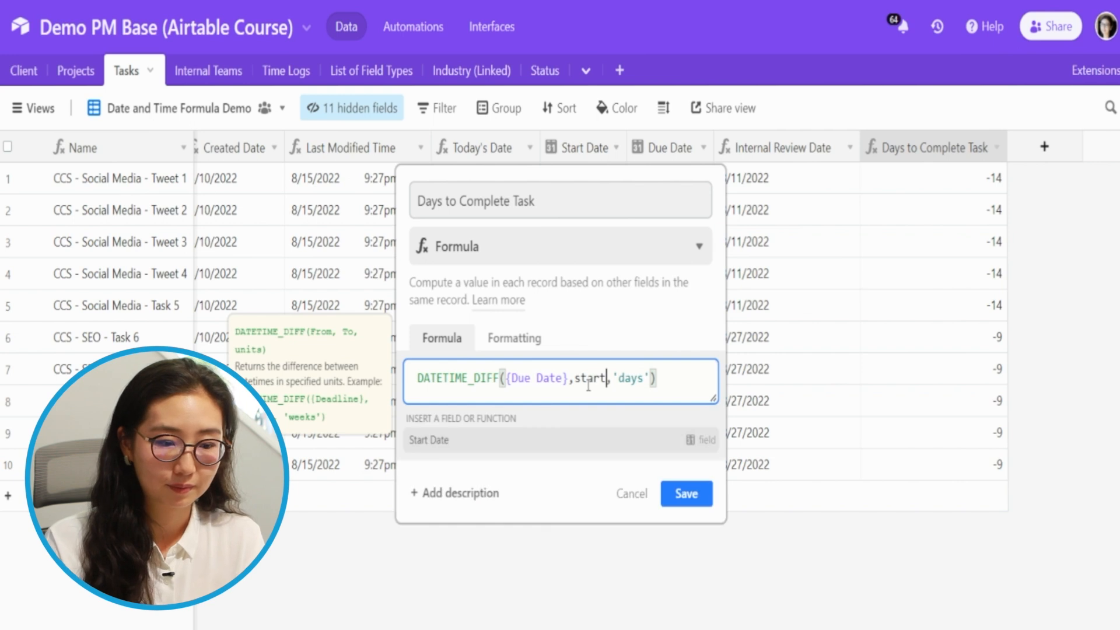
pyautogui.click(600, 439)
pyautogui.click(687, 445)
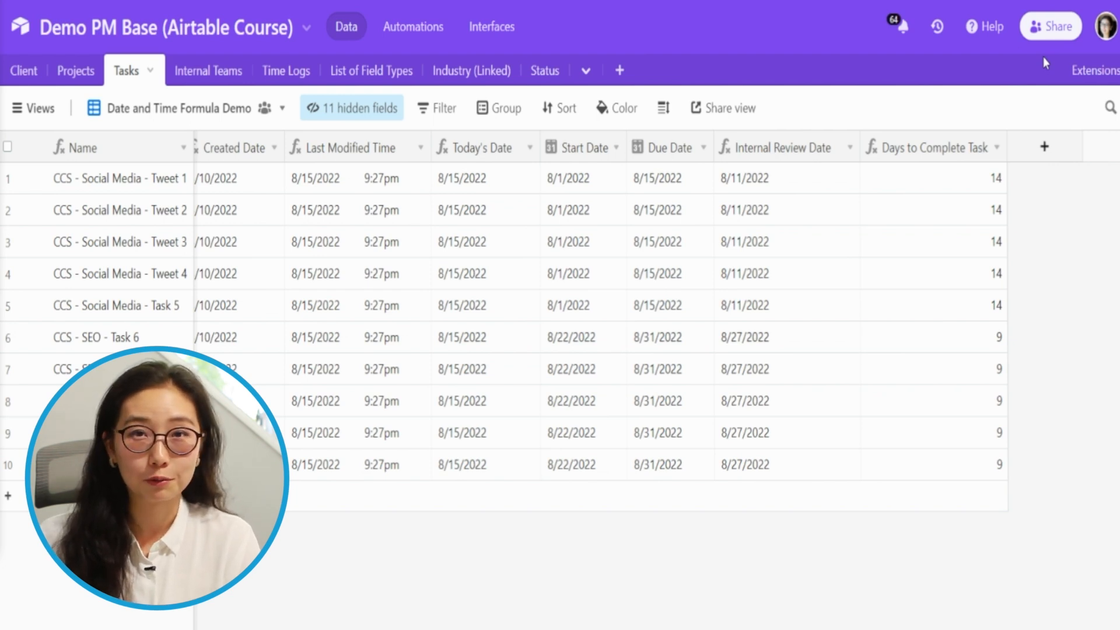
# - Start a new field named "Formatted Start Date" with the Formula field type
pyautogui.click(1037, 152)
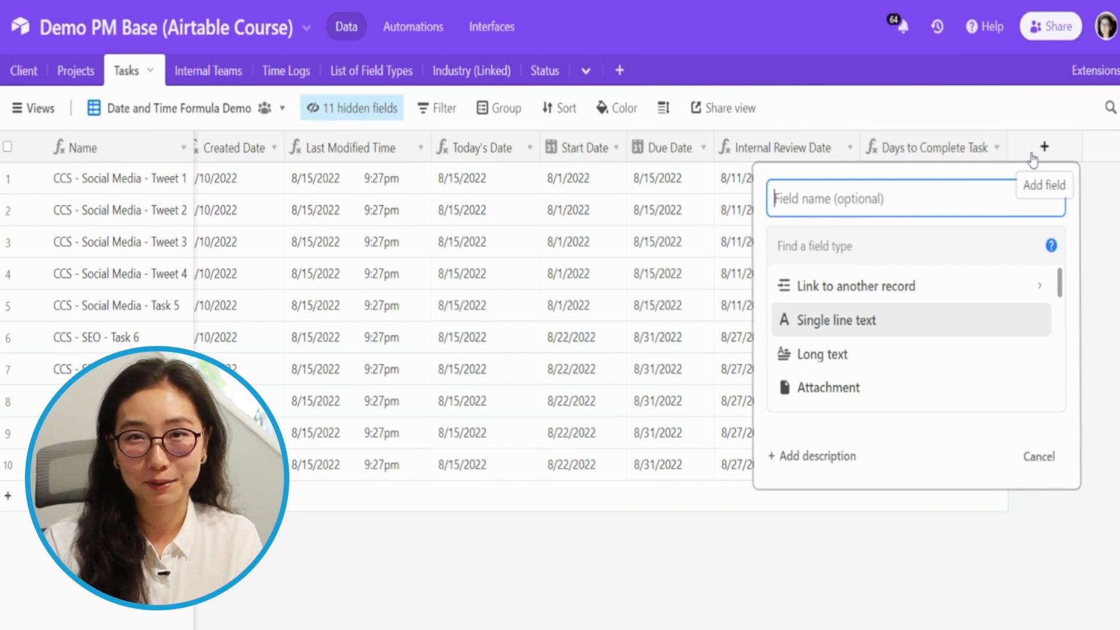
pyautogui.write('Formatte')
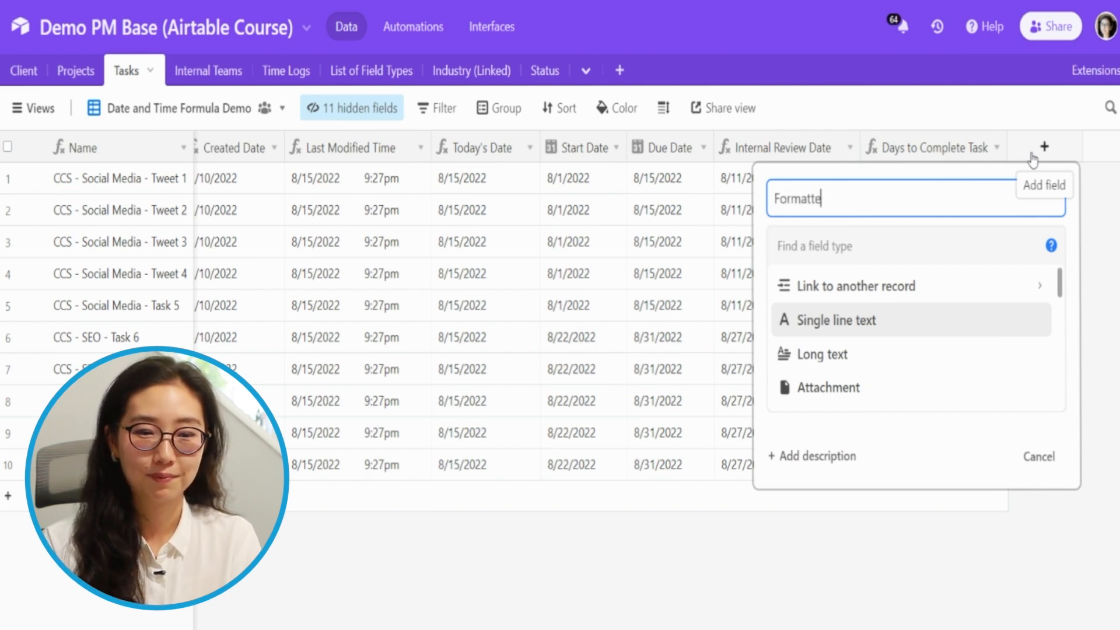
pyautogui.write('d Start Date')
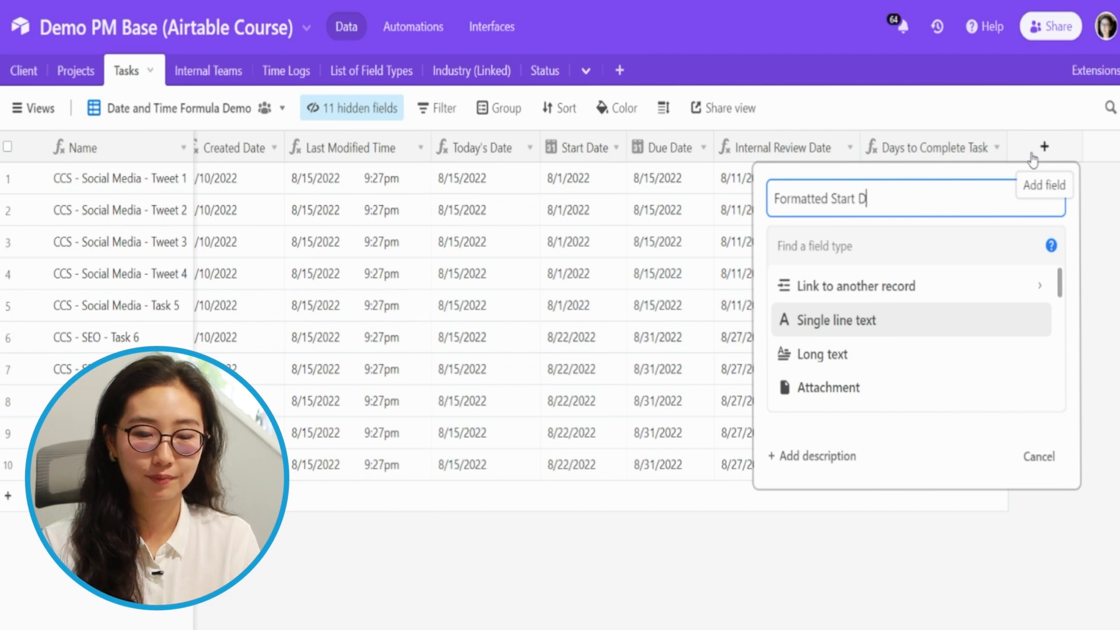
pyautogui.press('Tab')
pyautogui.write('formula')
pyautogui.press('Return')
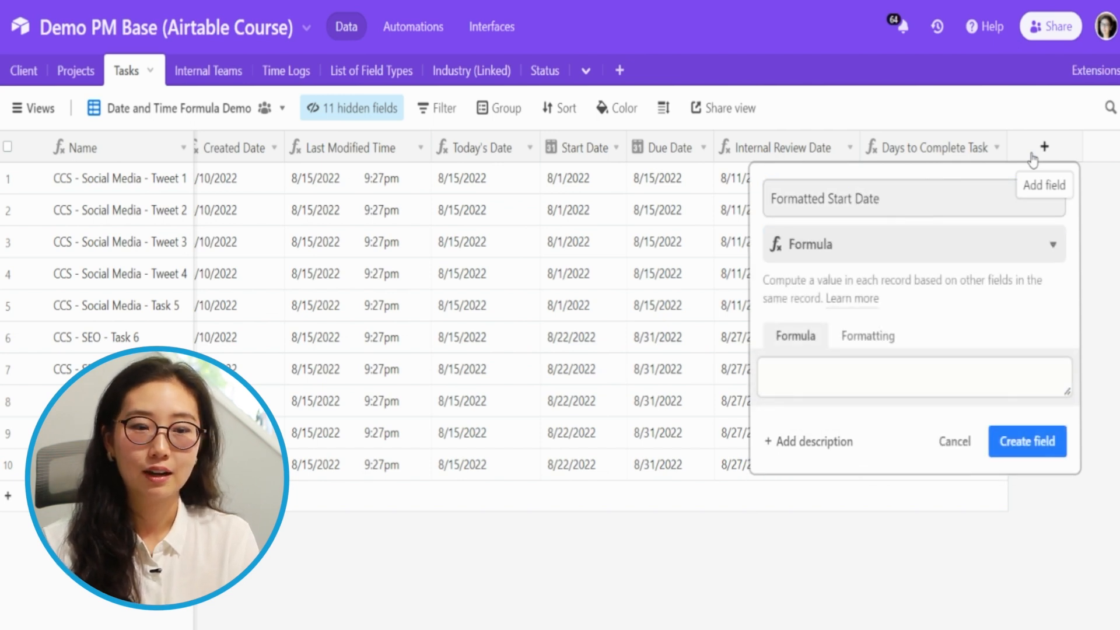
# - Begin the Formatted Start Date formula with the DATETIME_FORMAT function and {Start Date} as its first argument
pyautogui.press('Tab')
pyautogui.press('Tab')
pyautogui.press('Tab')
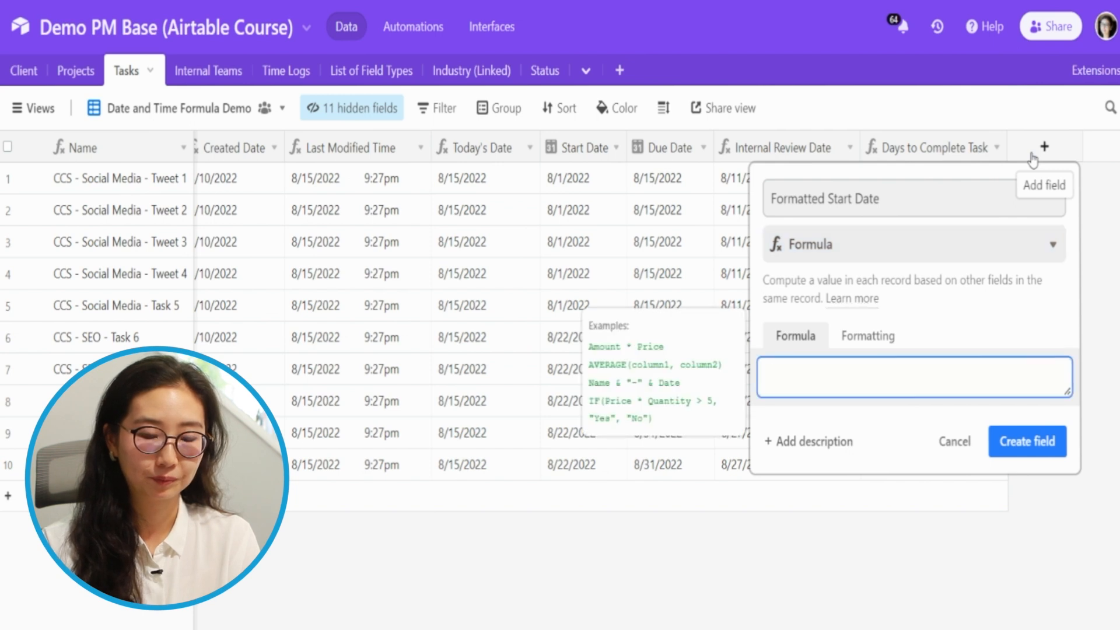
pyautogui.write('datetime')
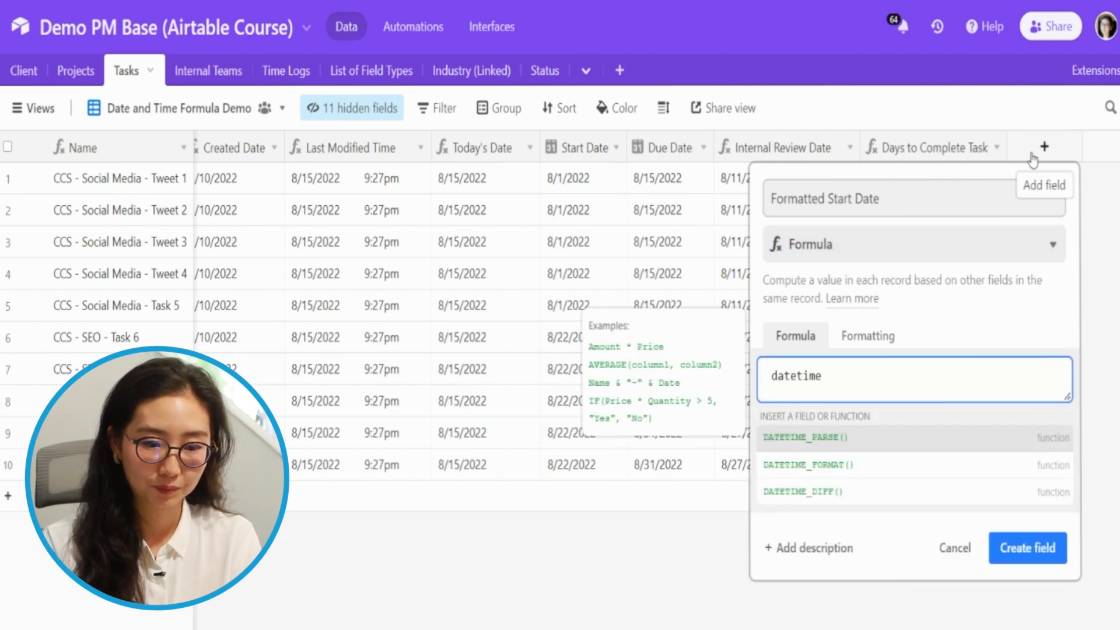
pyautogui.press('Down')
pyautogui.press('Return')
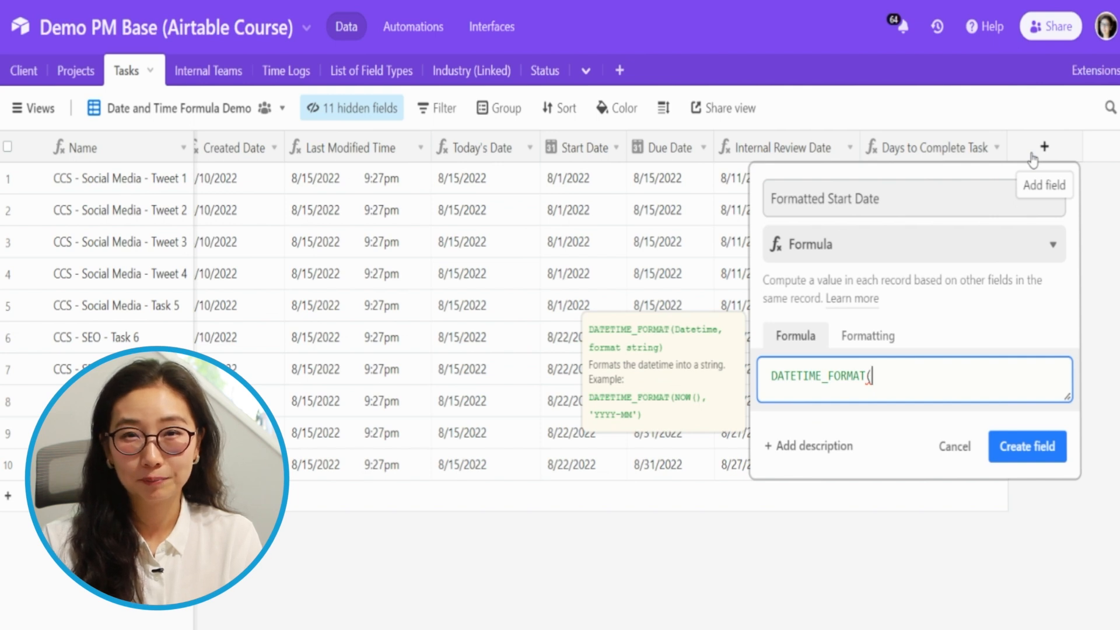
pyautogui.write('st')
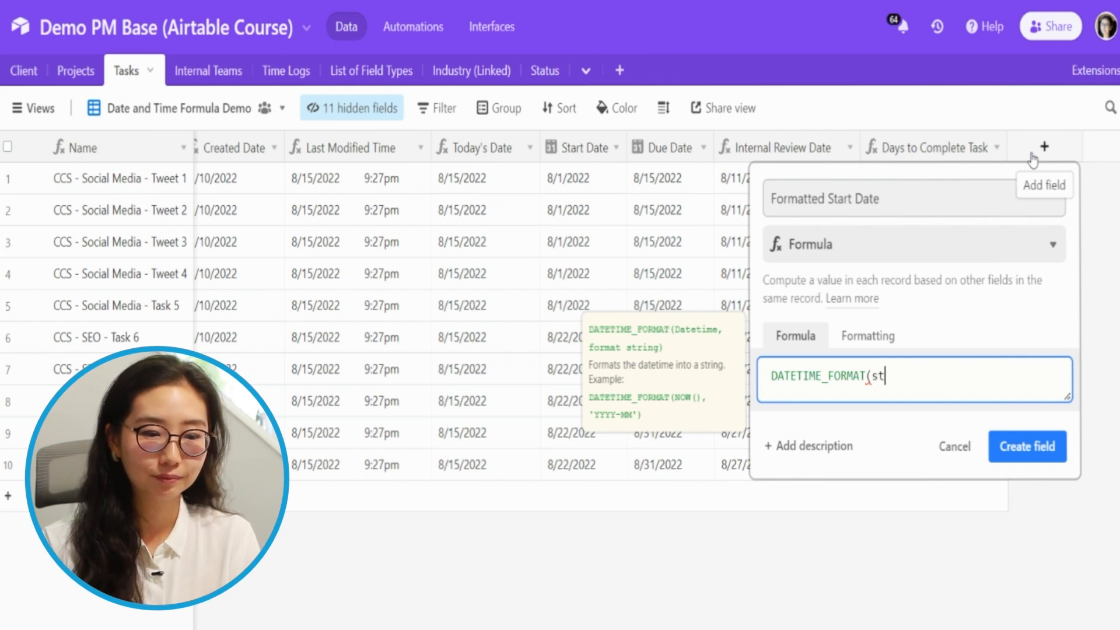
pyautogui.write('art')
pyautogui.press('Return')
pyautogui.write(',')
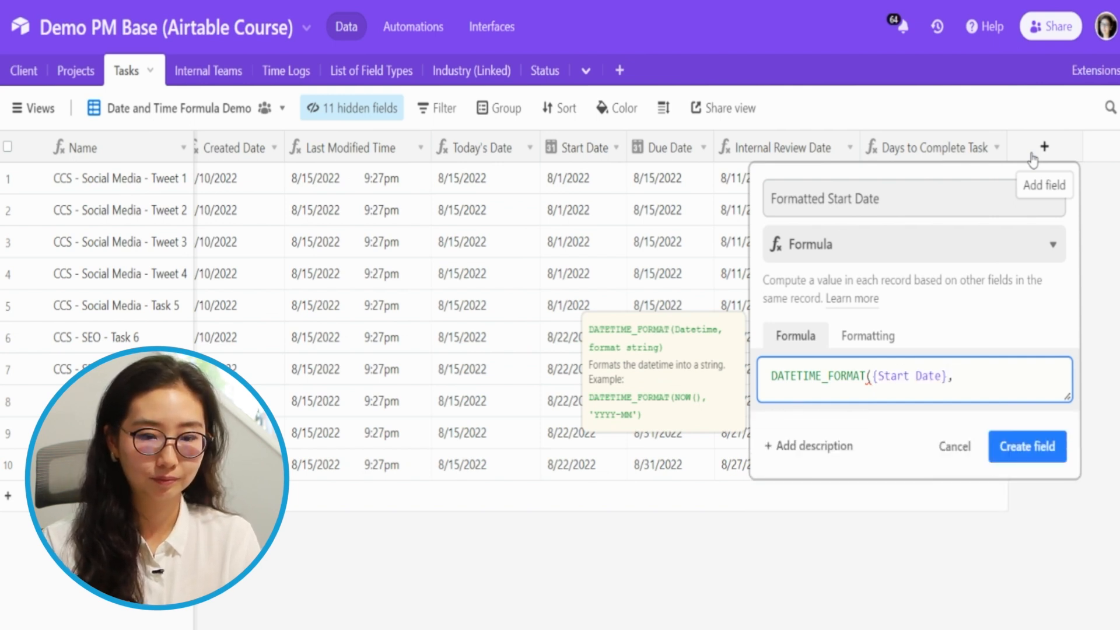
# - Complete the formula with the format string "YYYY-MM-DD" and a closing parenthesis, and create the Formatted Start Date field
pyautogui.write('""')
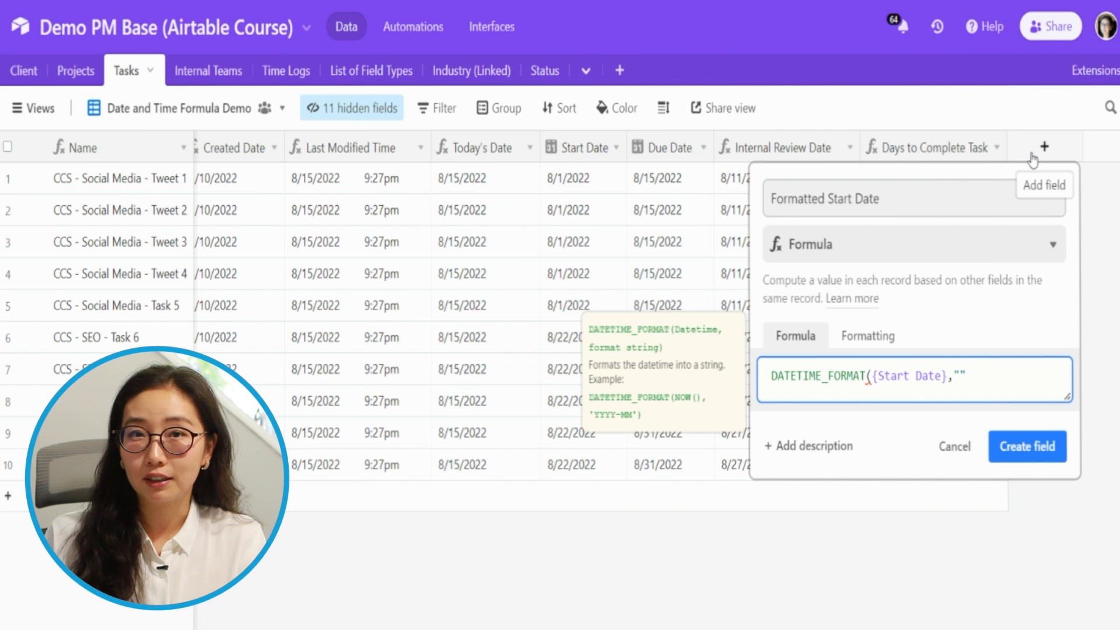
pyautogui.write('YYYY')
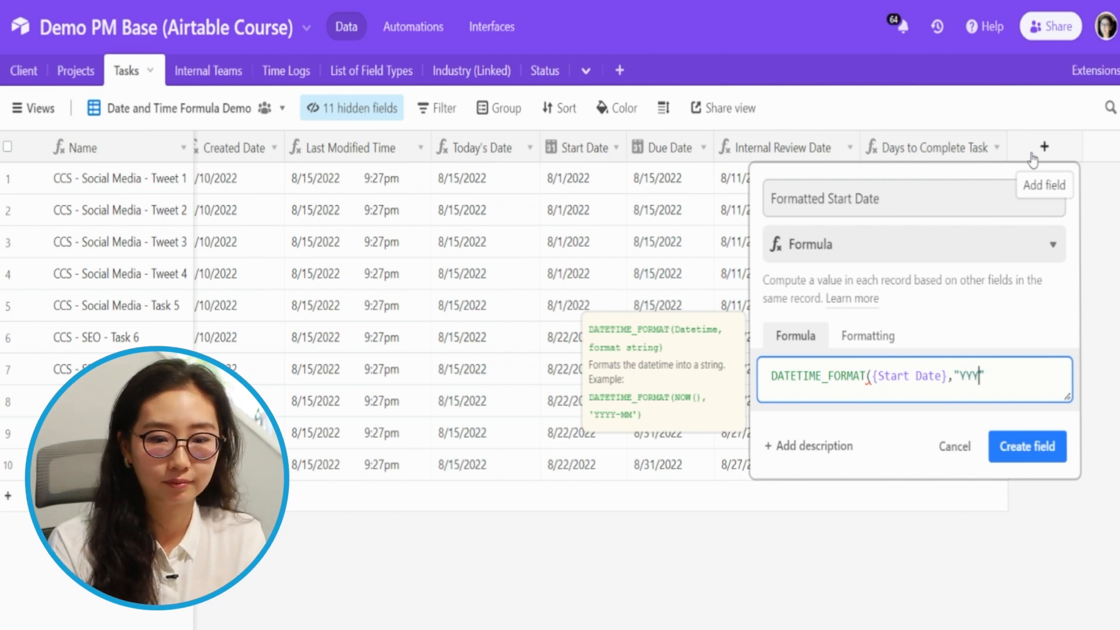
pyautogui.write('-')
pyautogui.write('-DD')
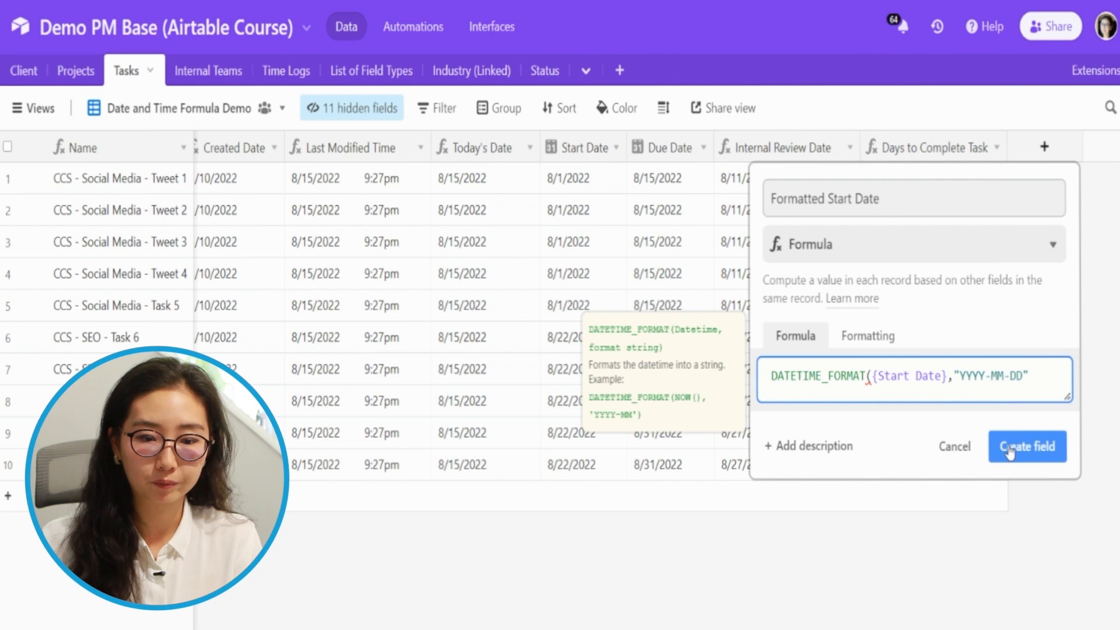
pyautogui.click(1009, 452)
pyautogui.click(1040, 421)
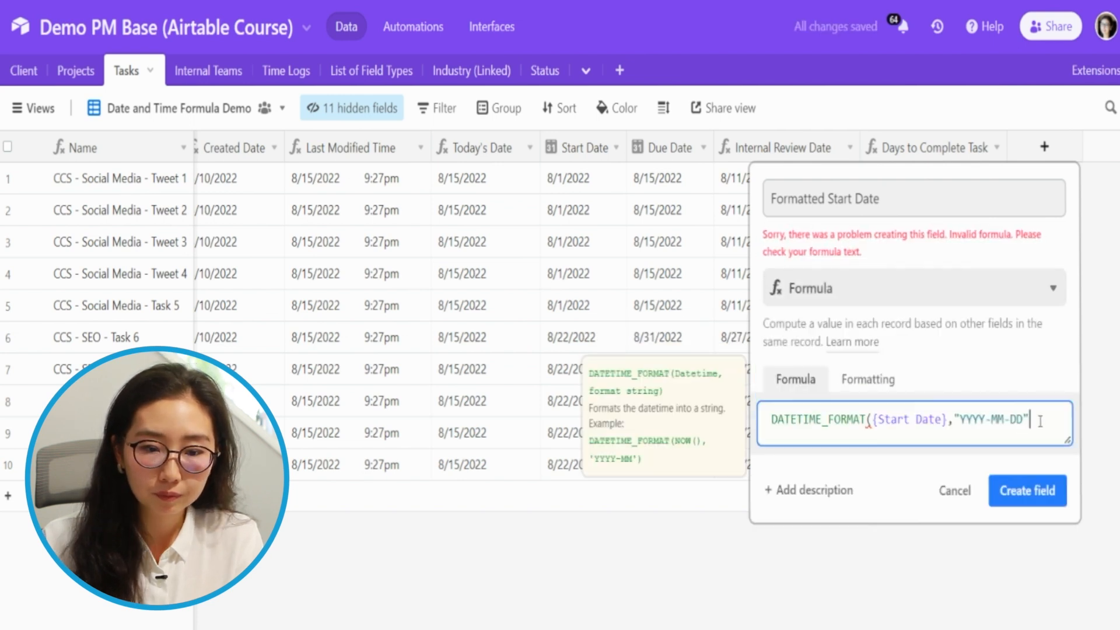
pyautogui.write(')')
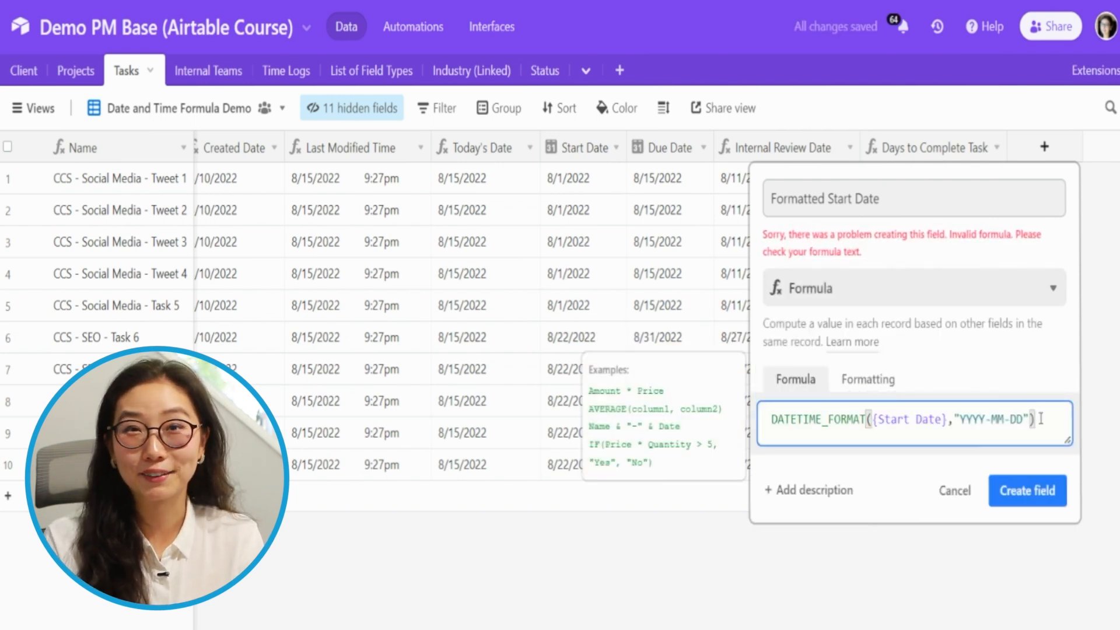
pyautogui.click(1033, 515)
pyautogui.click(1025, 241)
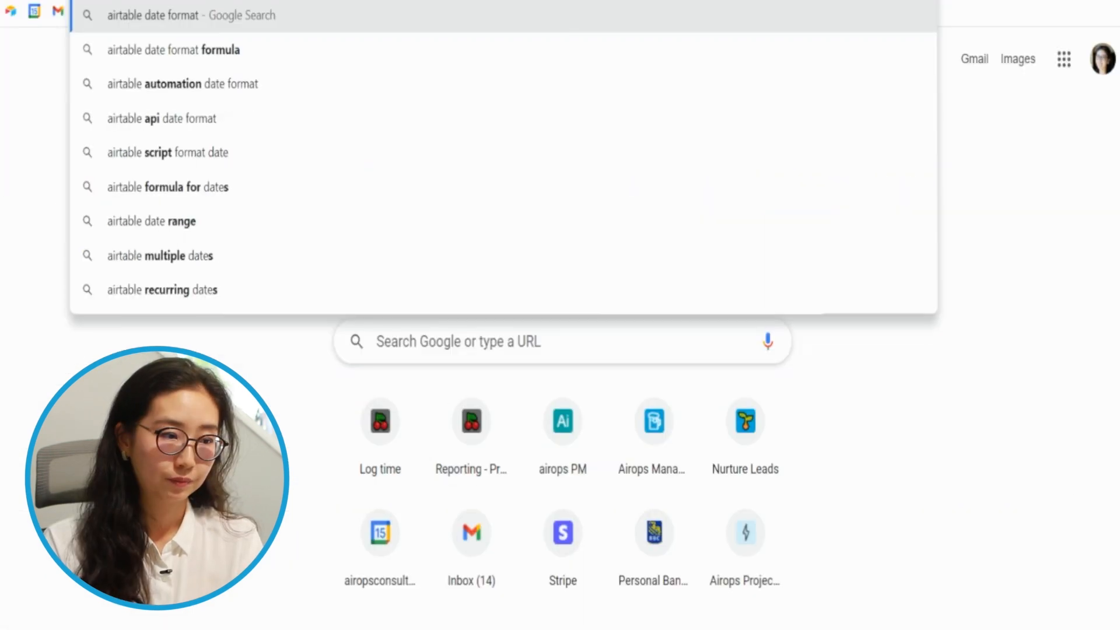
# - Search Google for "airtable date formats" and open the support article "Supported format specifiers for DATETIME_FORMAT"
pyautogui.write('s')
pyautogui.press('Return')
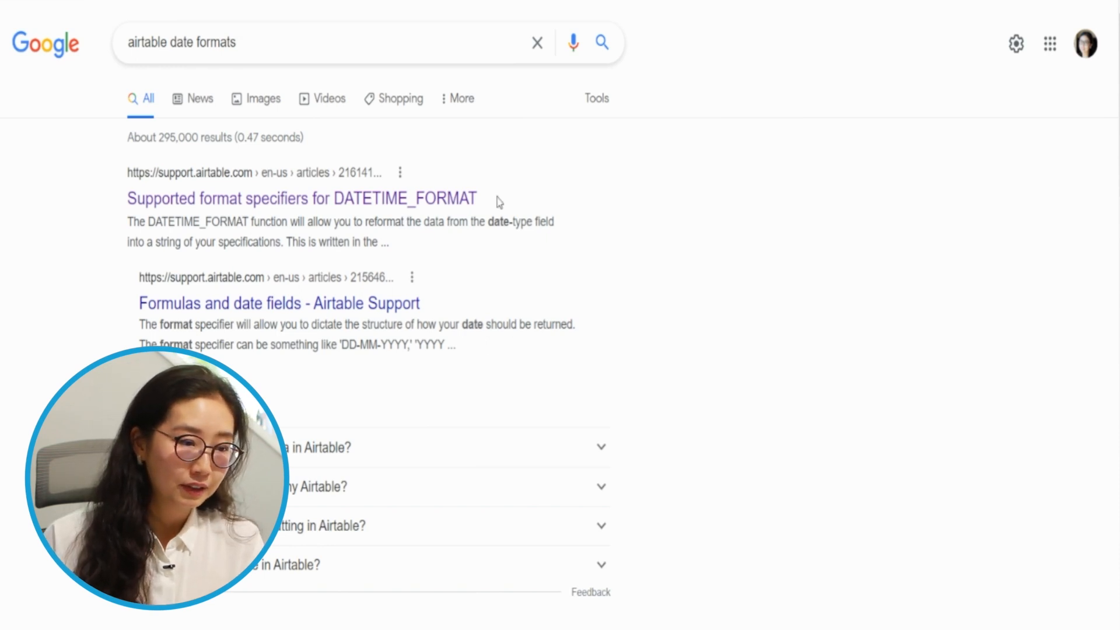
pyautogui.click(401, 200)
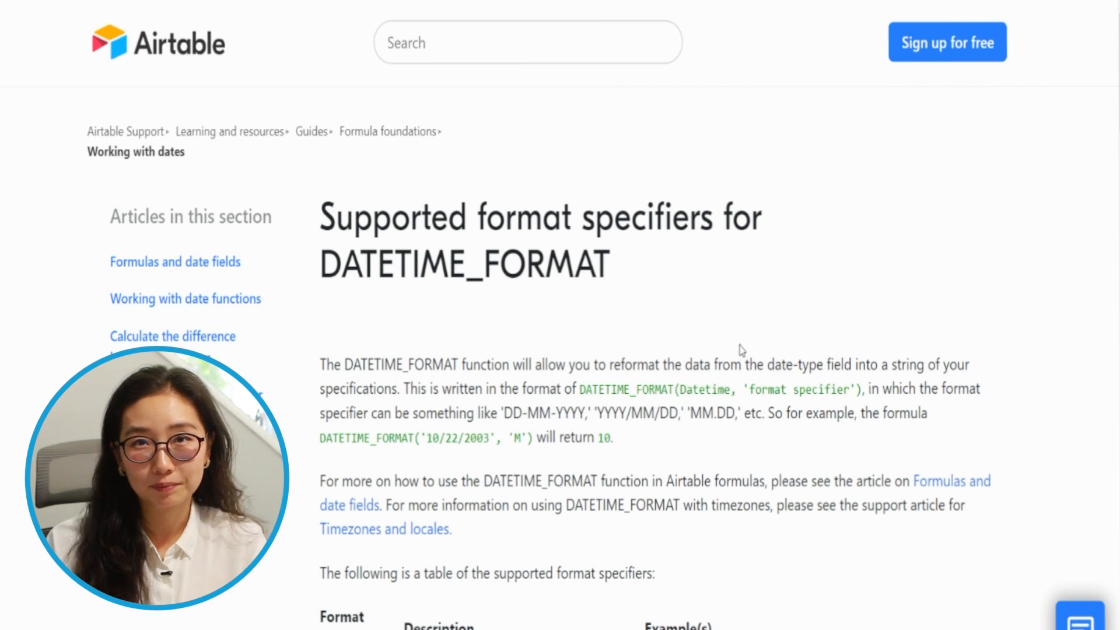
# - Examine the article's table of format specifiers, from the month and day codes to the preset date formats
pyautogui.scroll(-5, 671, 443)
pyautogui.scroll(5, 668, 441)
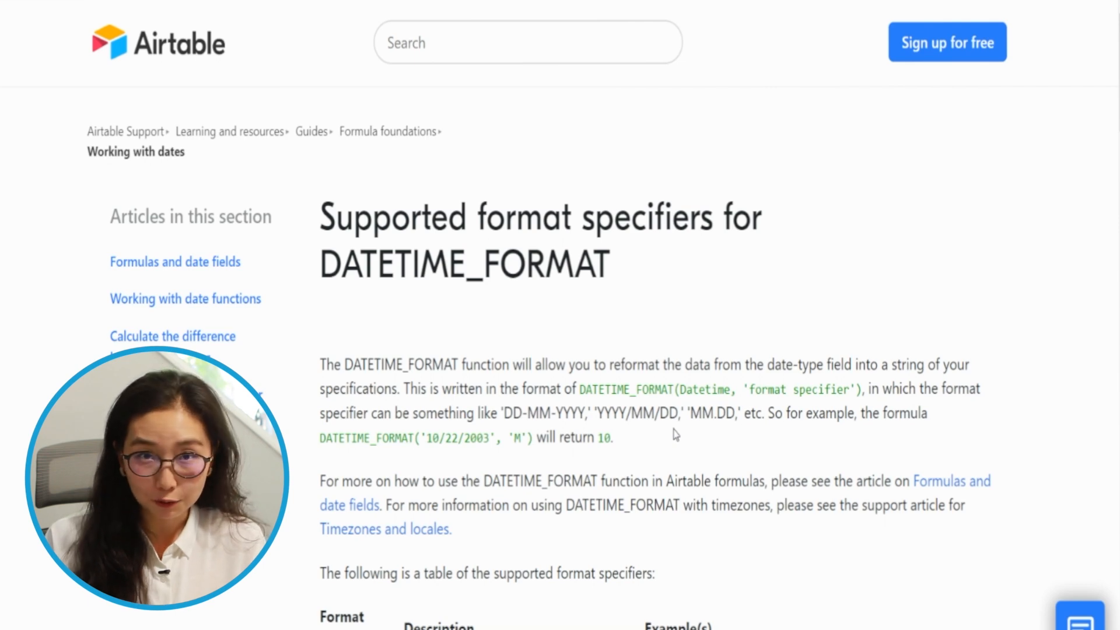
pyautogui.scroll(-9, 593, 397)
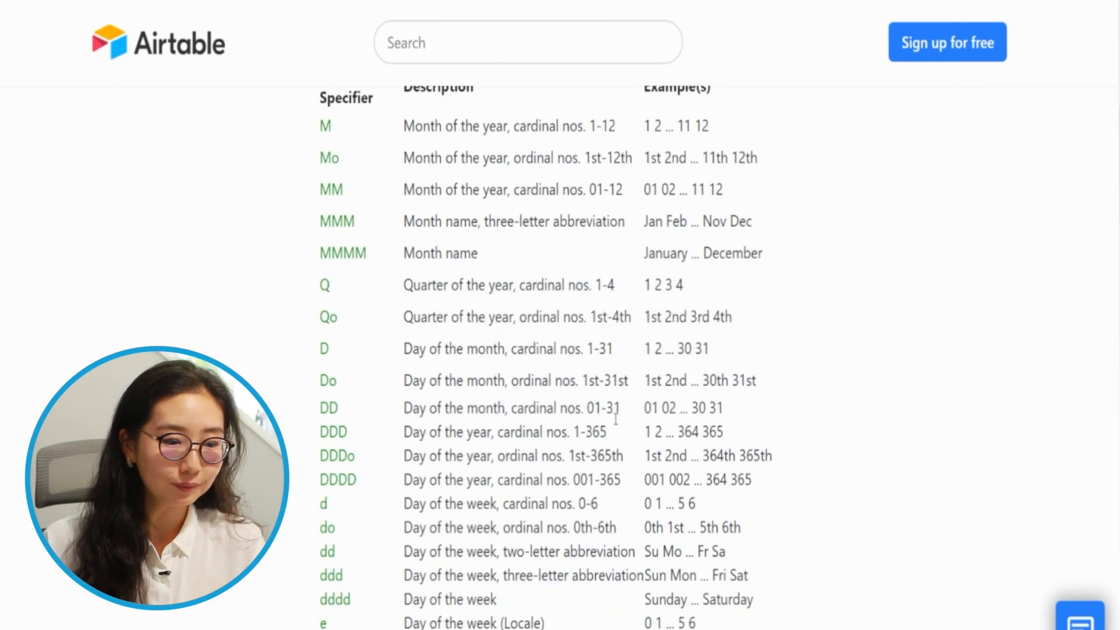
pyautogui.scroll(-13, 428, 208)
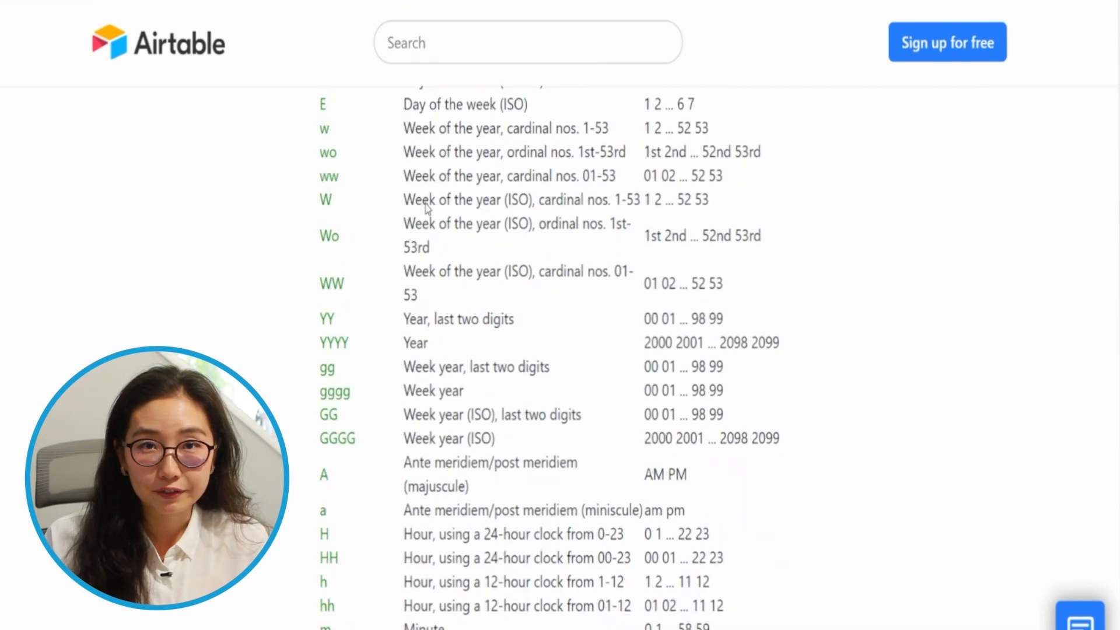
pyautogui.scroll(-10, 409, 344)
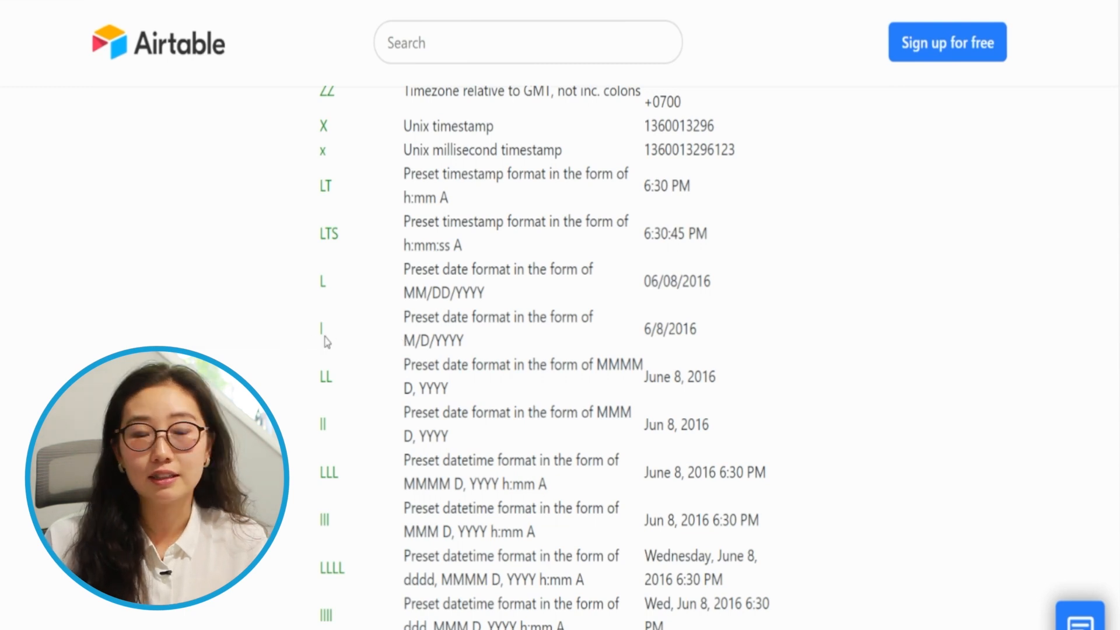
pyautogui.moveTo(325, 342); pyautogui.dragTo(347, 360)
pyautogui.click(347, 362)
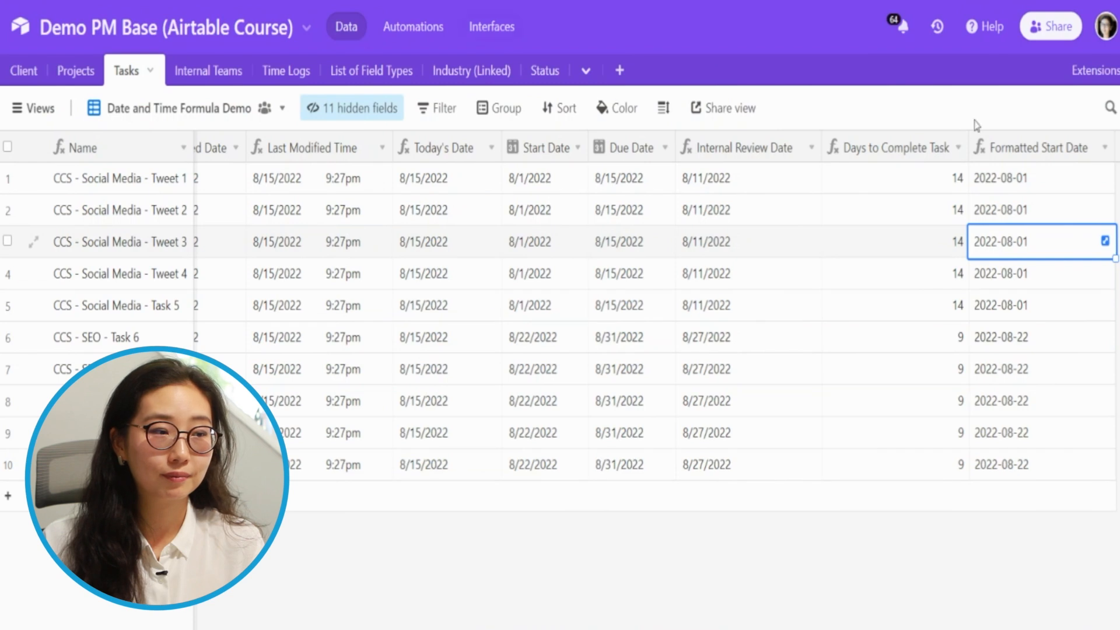
# - Replace the format string in the Formatted Start Date formula with "l" and save the field
pyautogui.doubleClick(1043, 148)
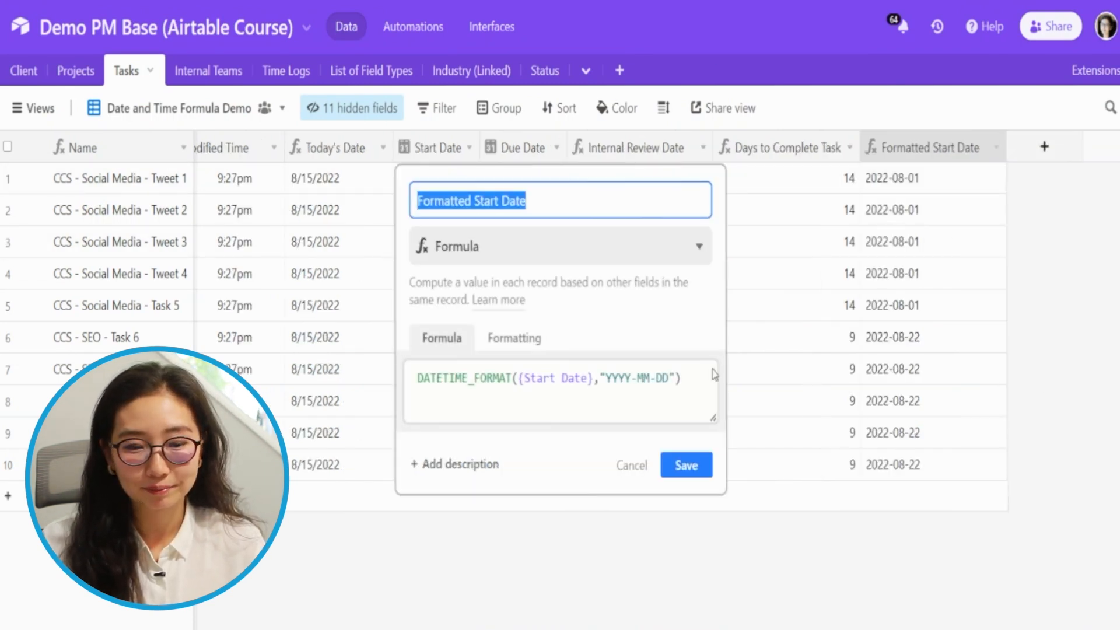
pyautogui.click(670, 378)
pyautogui.moveTo(670, 378); pyautogui.dragTo(612, 372)
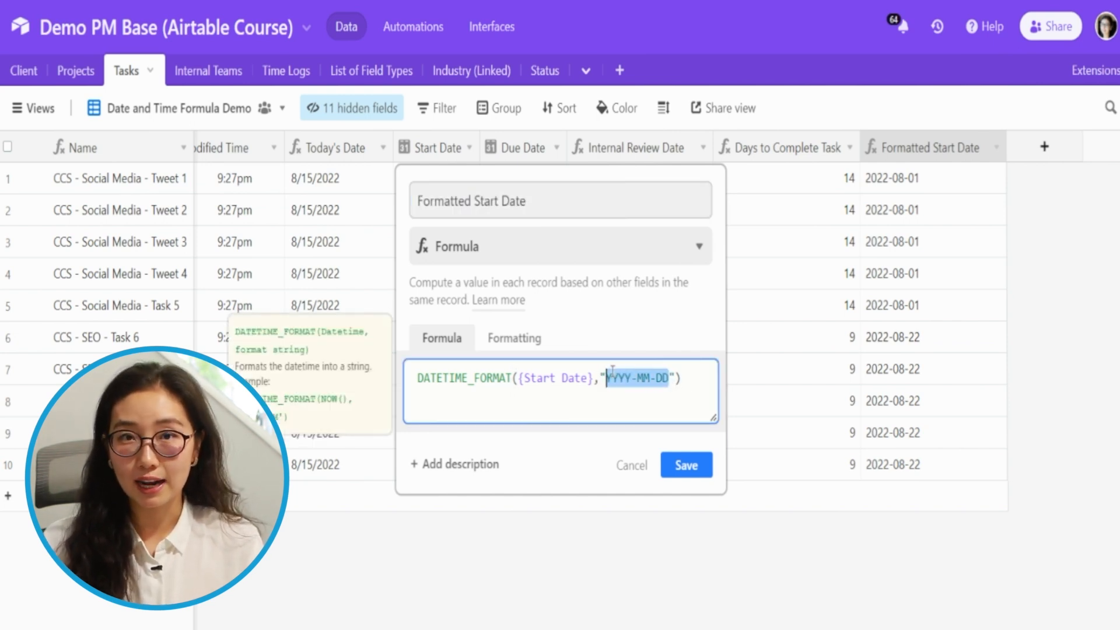
pyautogui.write('l')
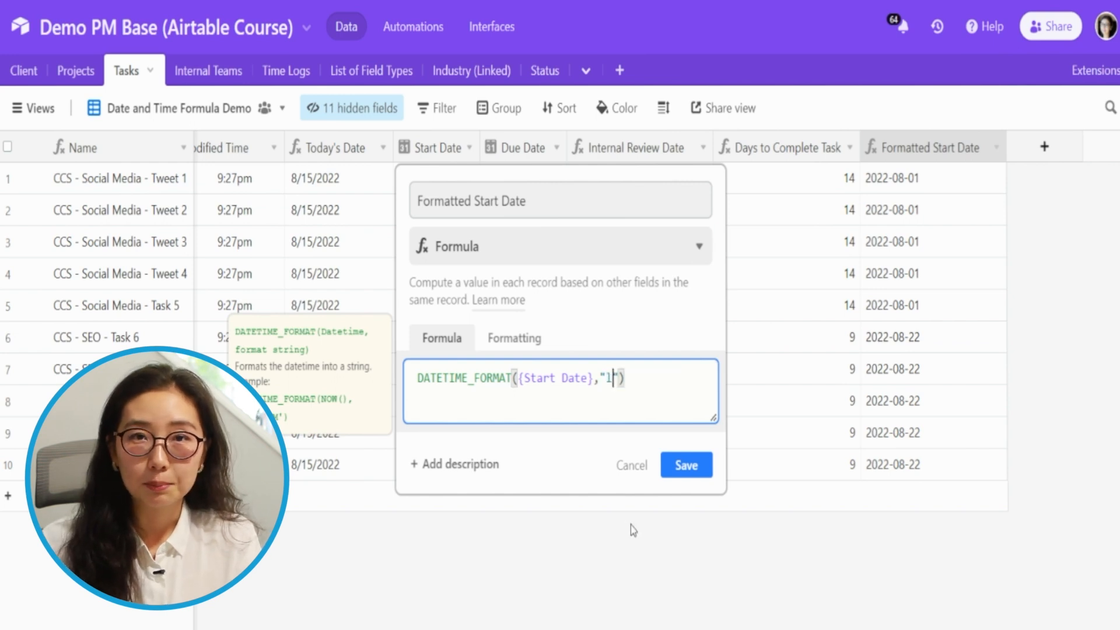
pyautogui.click(688, 466)
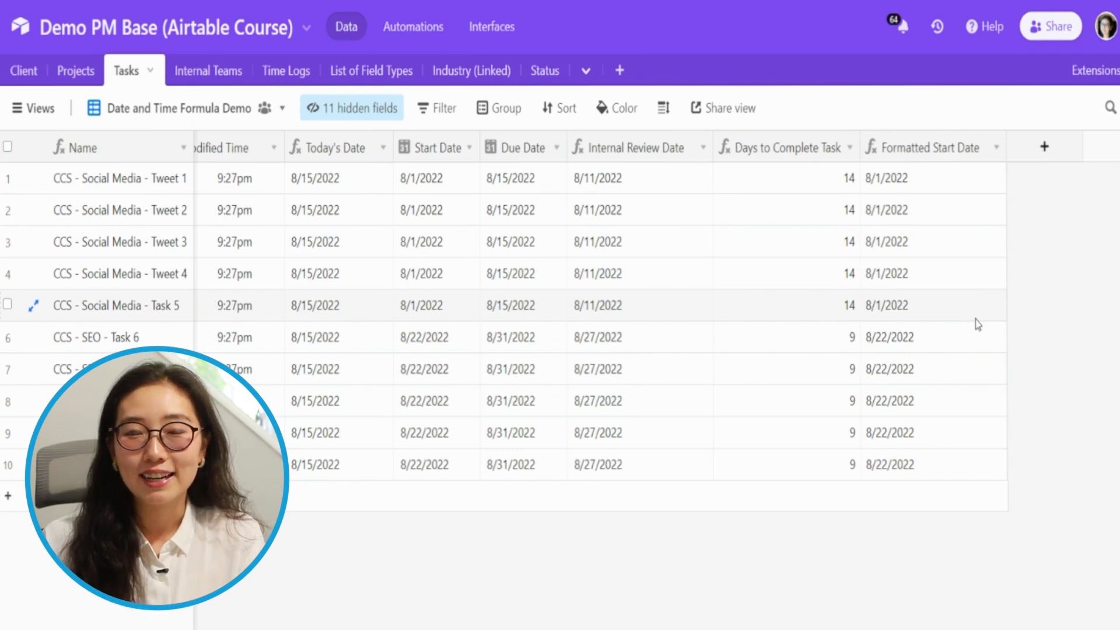
# - Change the Formatted Start Date formula to DATETIME_FORMAT({Start Date},"L") and save the field
pyautogui.doubleClick(951, 149)
pyautogui.click(609, 380)
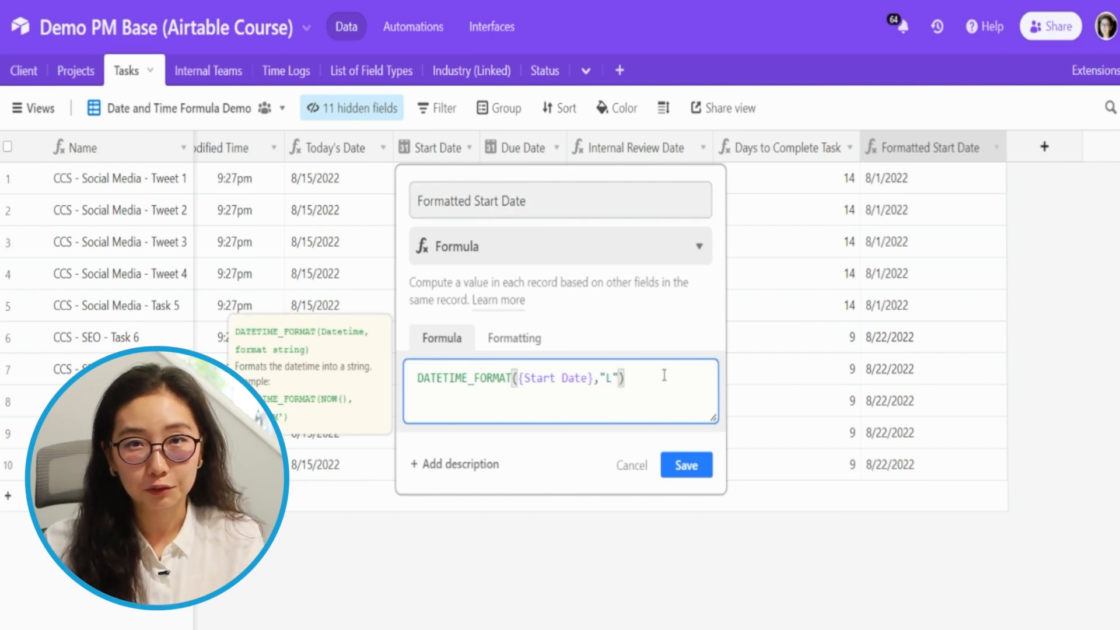
pyautogui.click(687, 465)
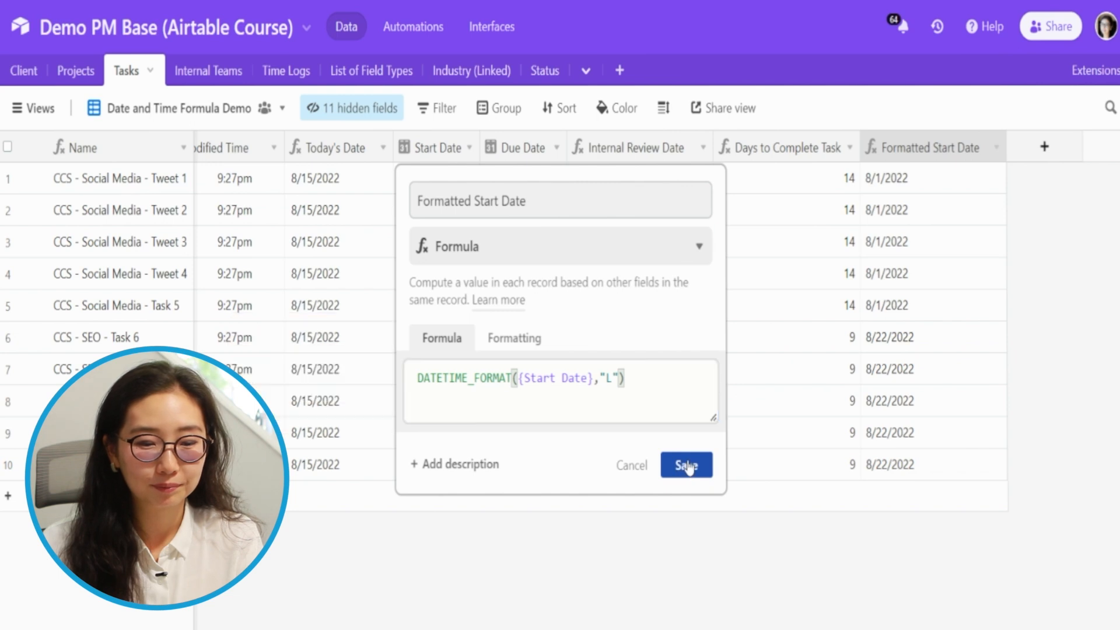